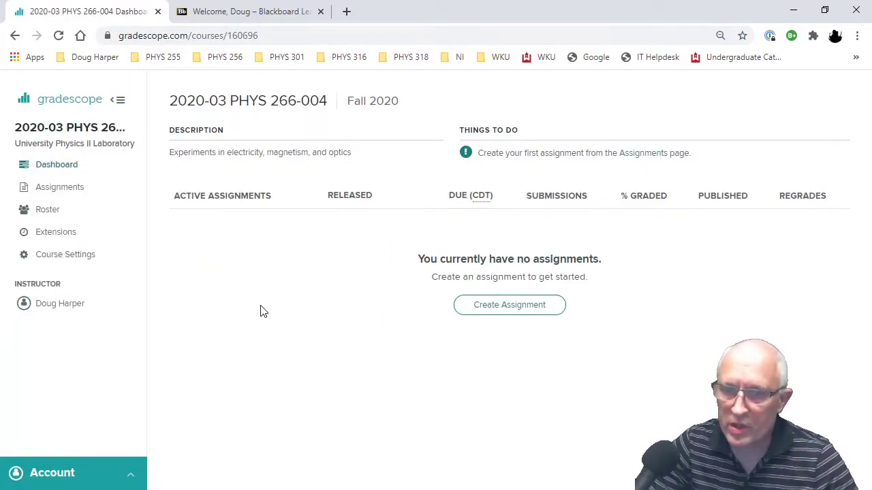
Link the Gradescope course to the Blackboard course PHYS266-004 (Fa20): UNIVERSITY PHYSICS II LAB and save the course settings
click(48, 257)
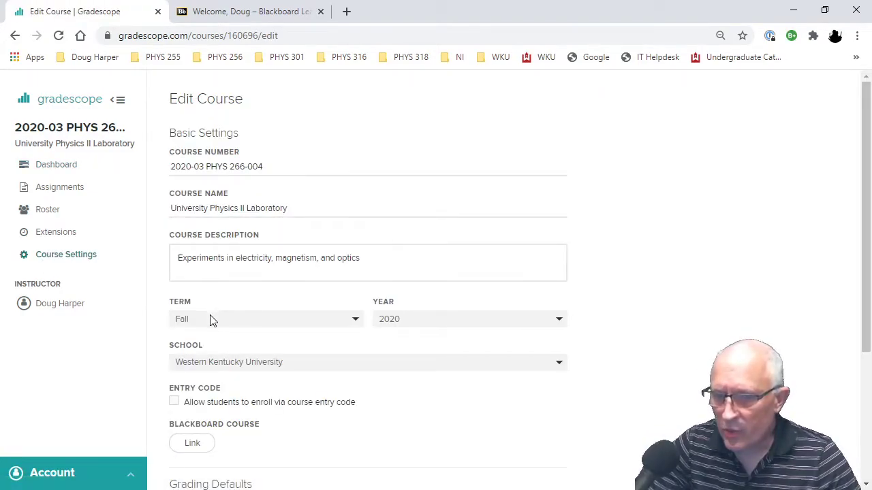
click(193, 445)
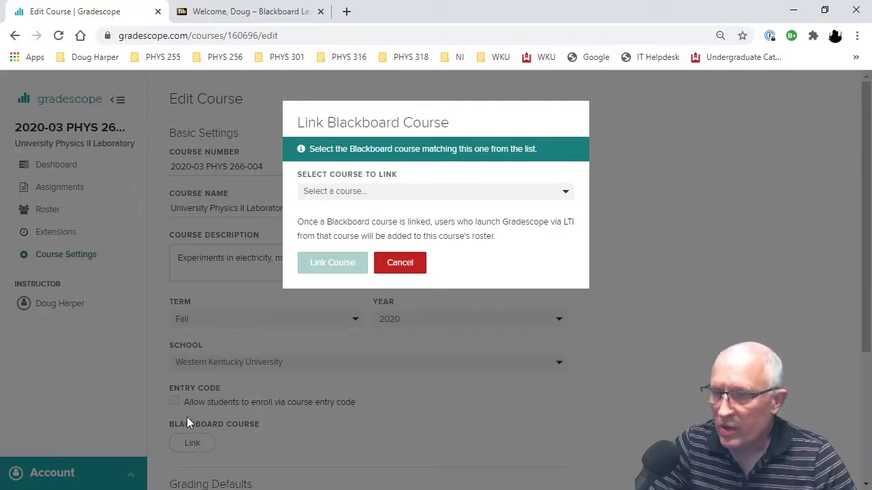
click(397, 193)
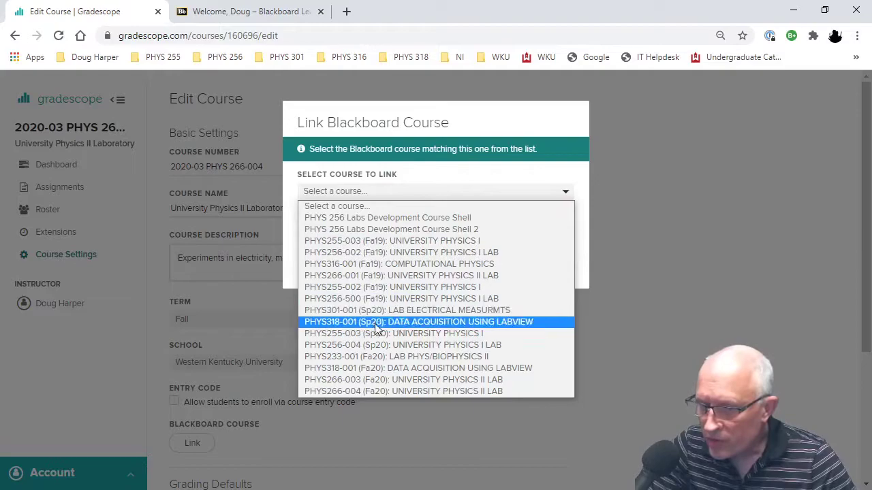
click(404, 395)
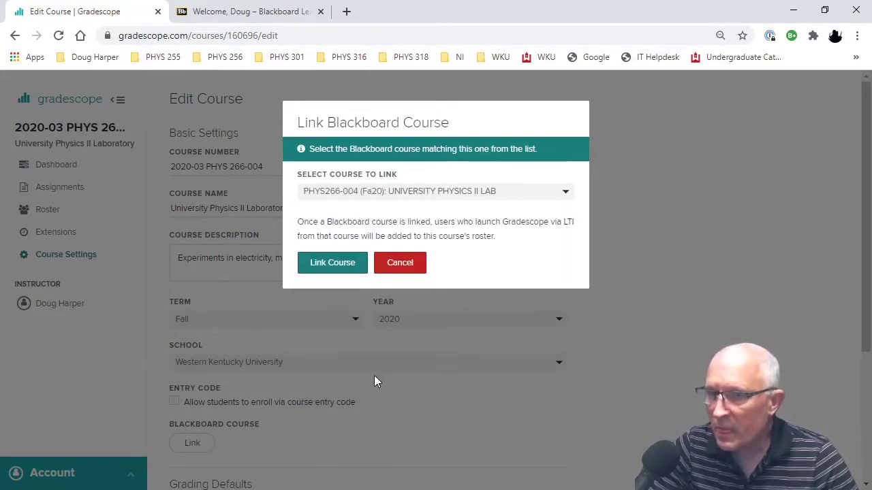
click(332, 263)
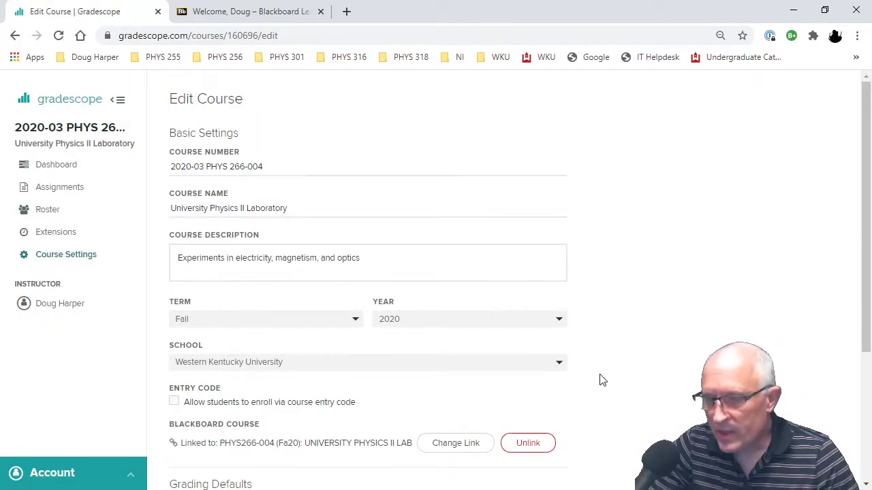
scroll(599, 380, down, 3)
click(195, 448)
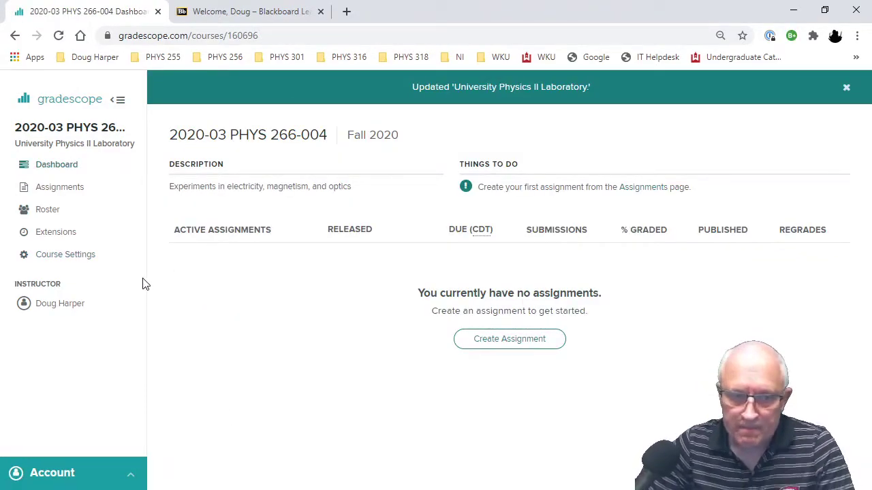
Sync the course roster with the linked Blackboard course, with the email notification to new users turned off
click(44, 211)
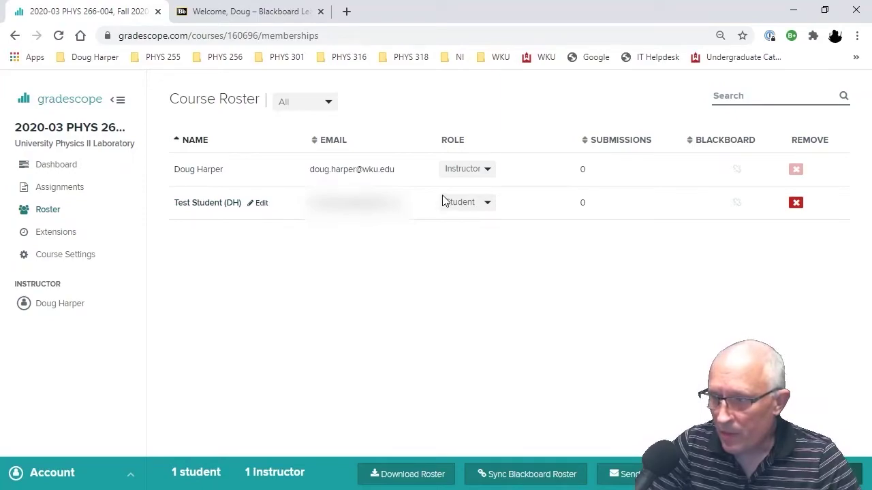
click(538, 477)
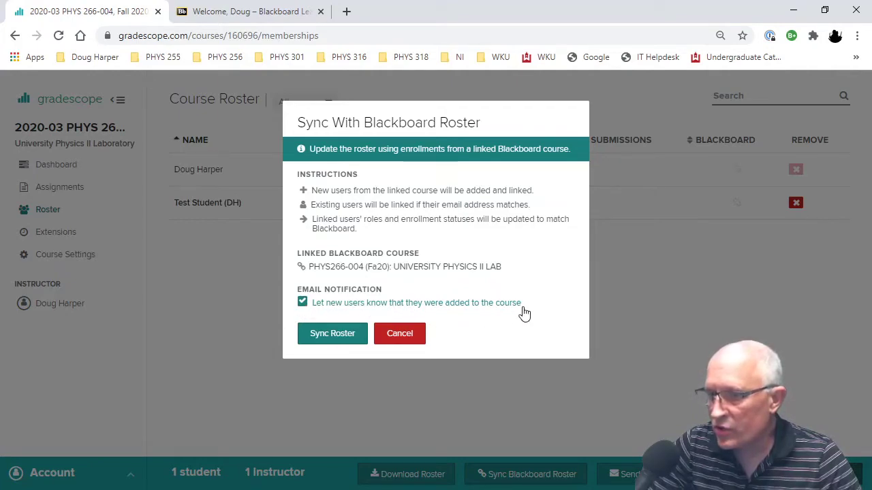
click(303, 303)
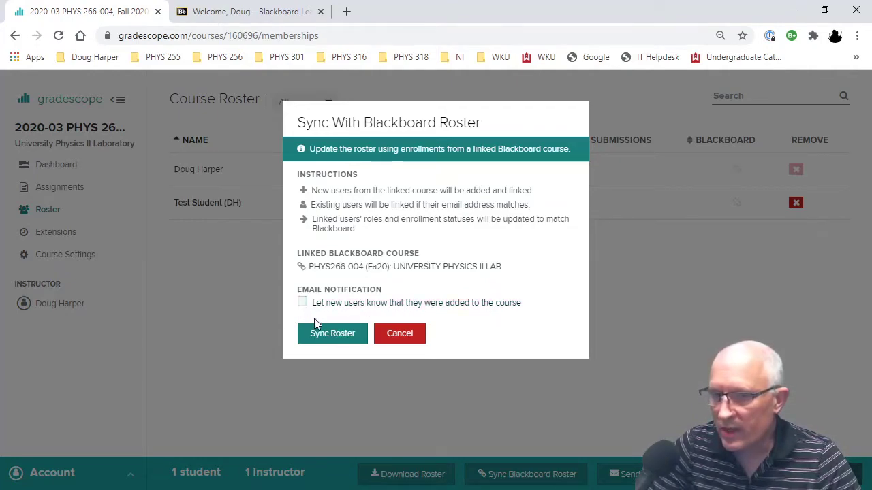
click(334, 341)
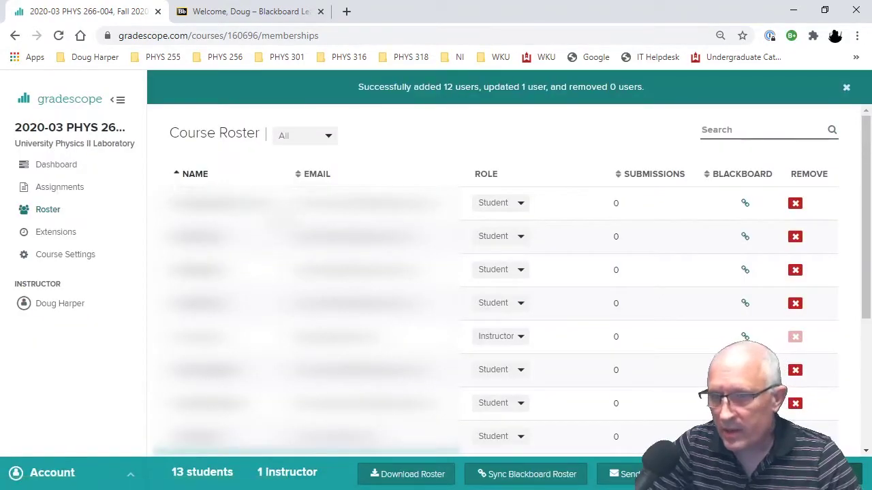
click(45, 190)
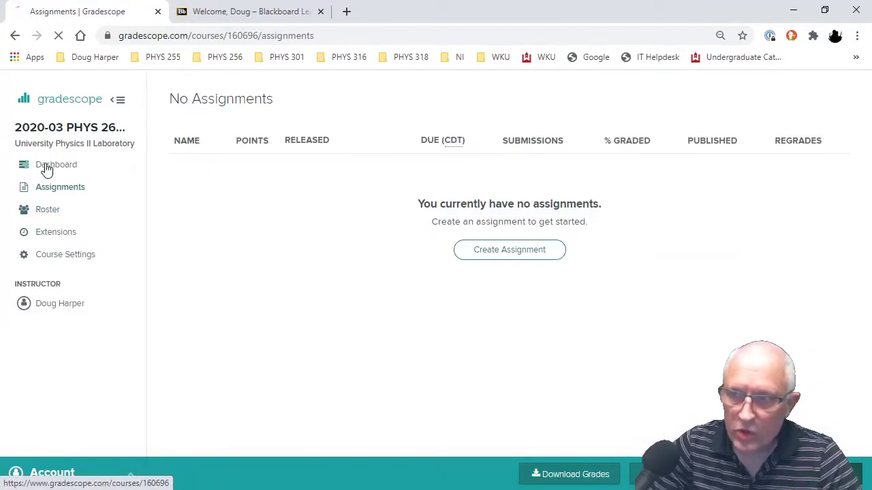
click(46, 168)
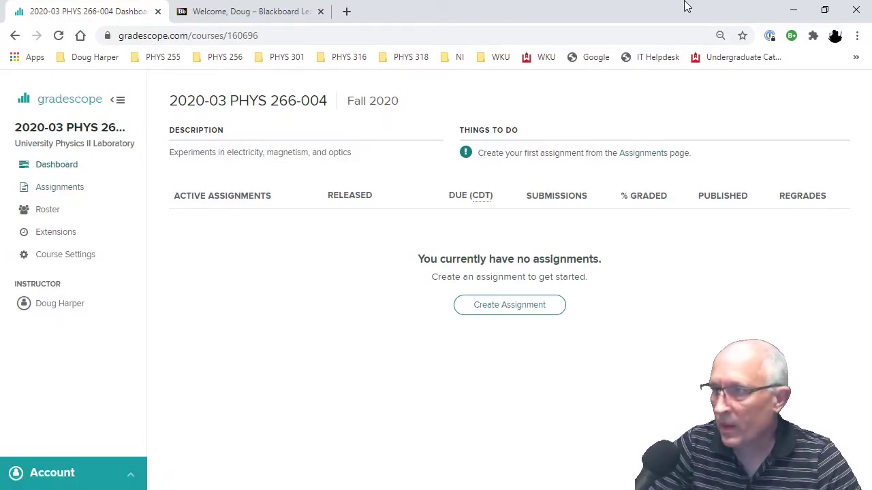
click(793, 10)
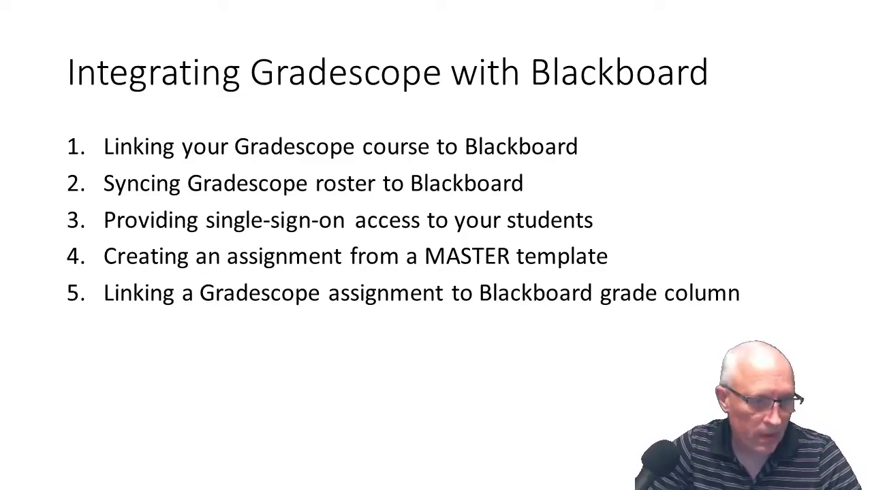
key(alt+Tab)
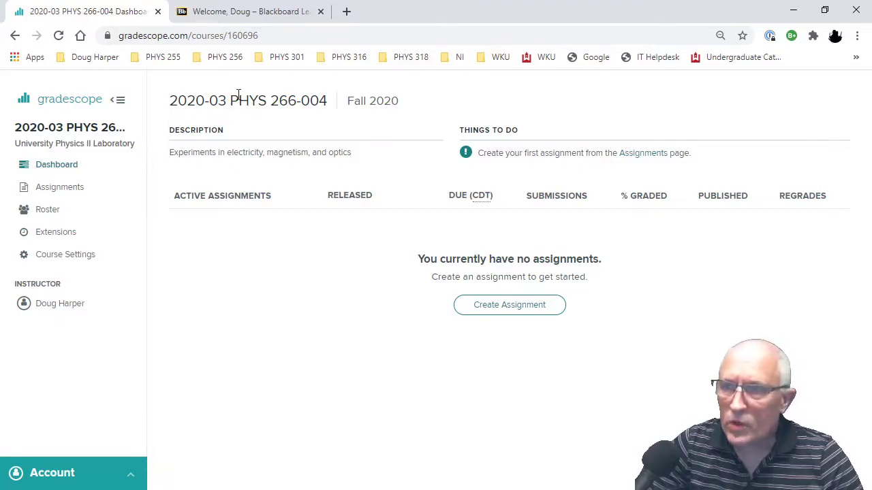
Switch to Blackboard, open the PHYS266-004 (Fa20) course and delete the existing Gradescope link from its course menu
click(251, 15)
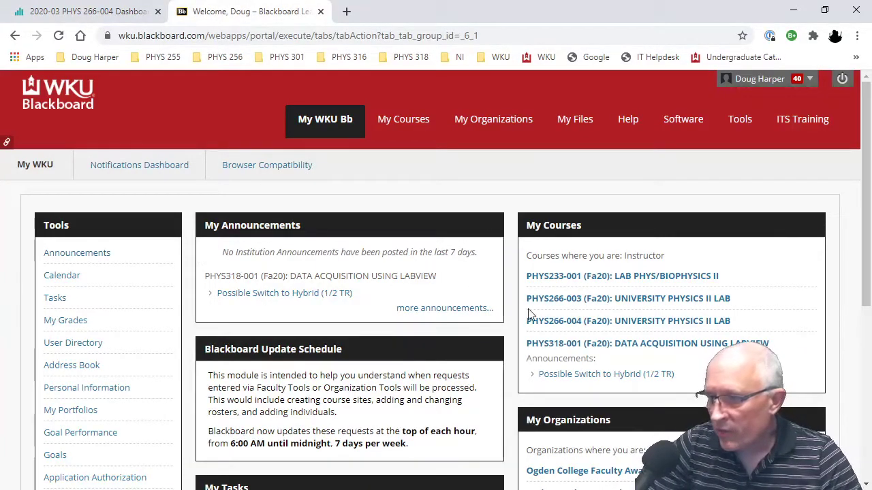
click(575, 323)
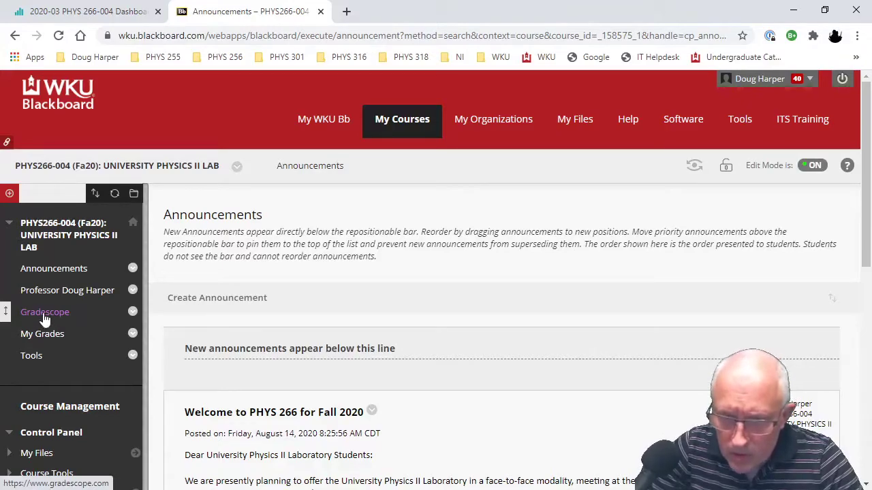
click(133, 311)
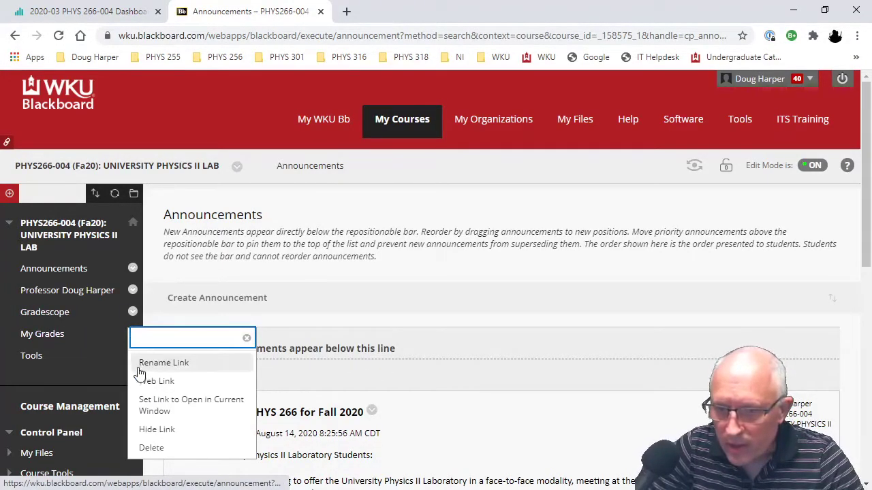
click(160, 444)
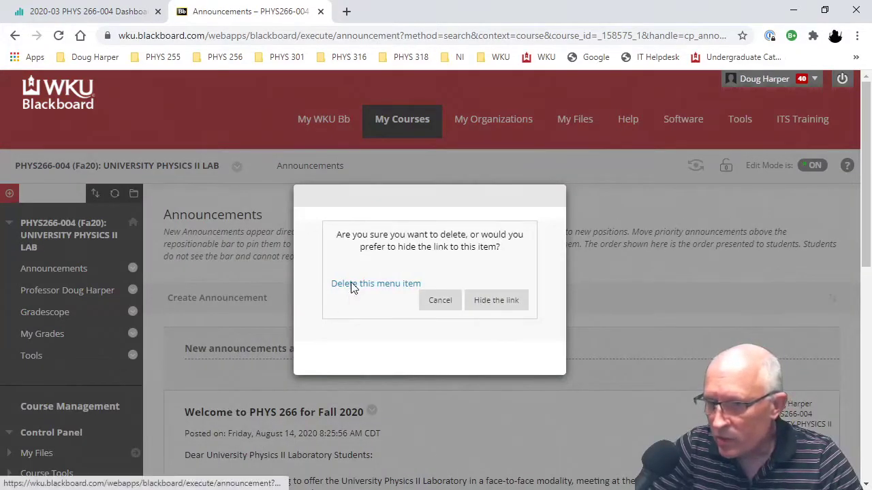
click(352, 285)
click(501, 291)
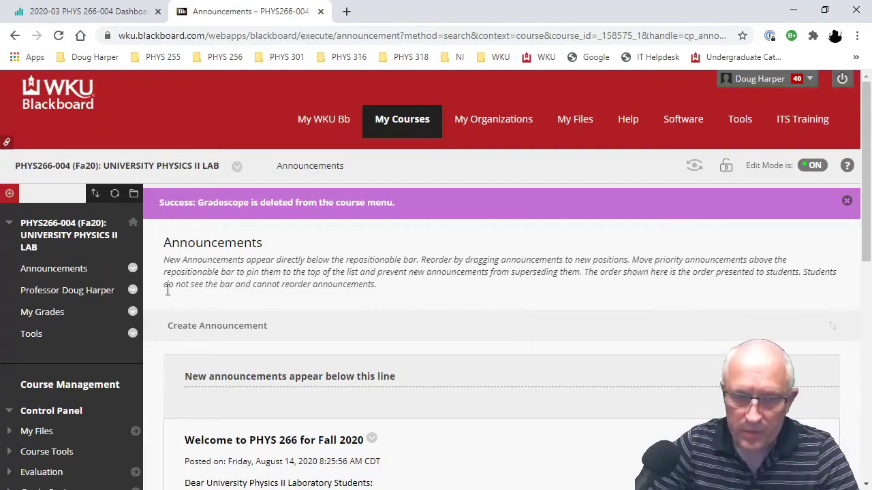
Add a tool link named Gradescope of type Gradescope to the course menu, available to users, and place it directly above My Grades
click(10, 193)
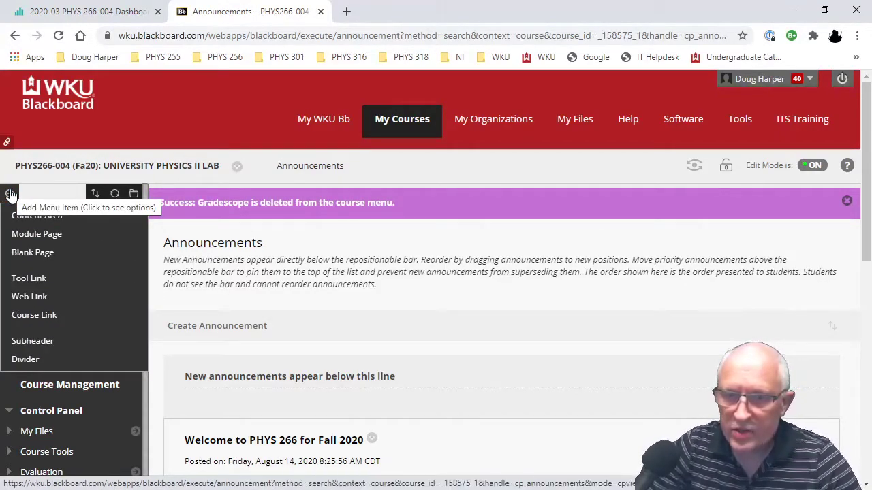
click(26, 280)
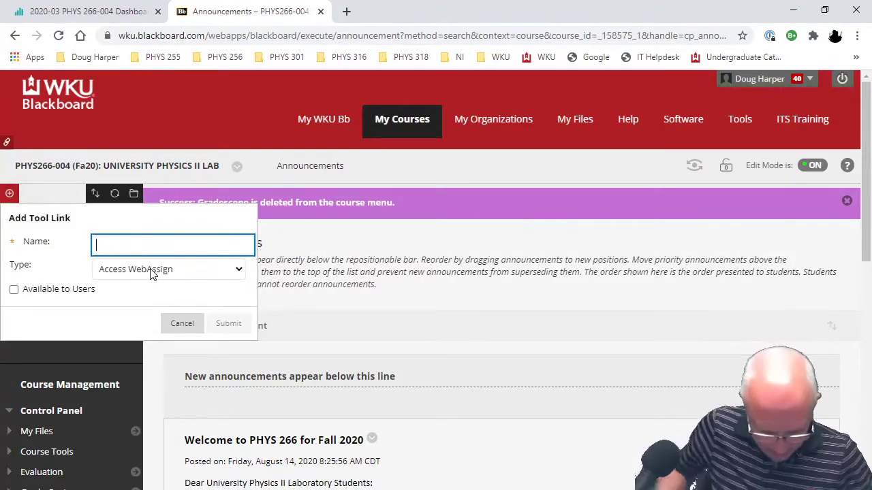
text(Gradesc)
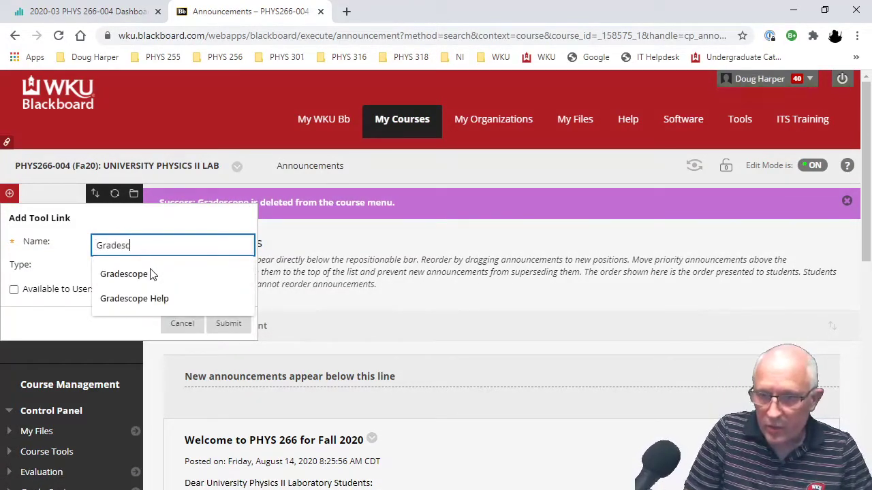
text(ope)
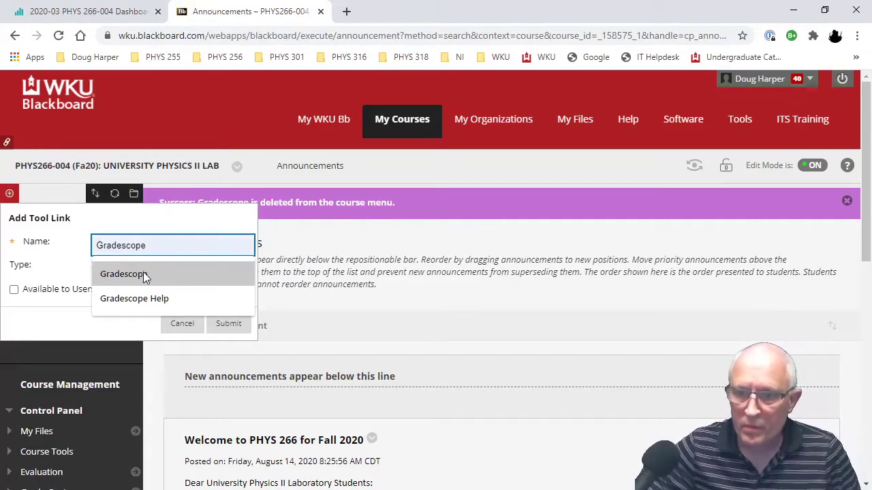
click(142, 275)
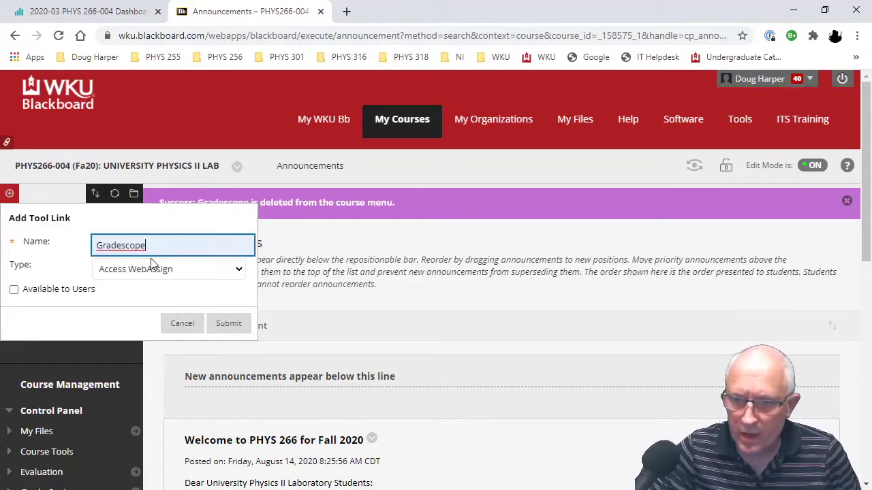
click(151, 268)
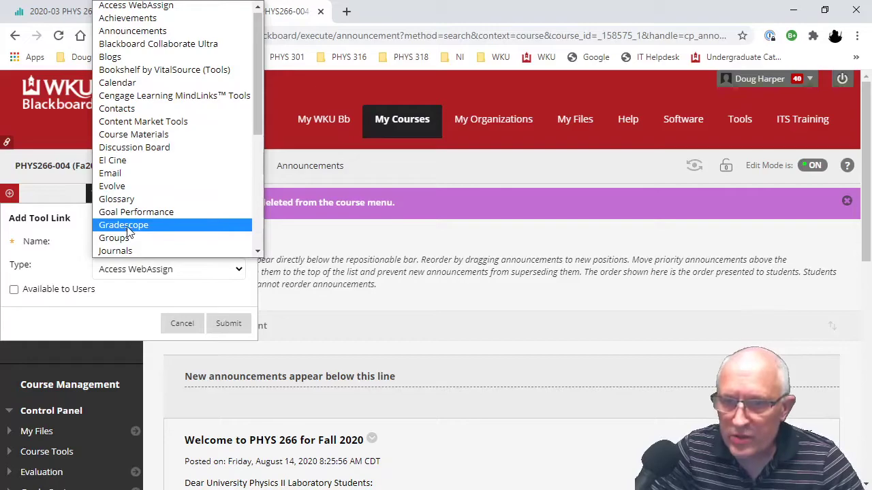
click(127, 225)
click(14, 291)
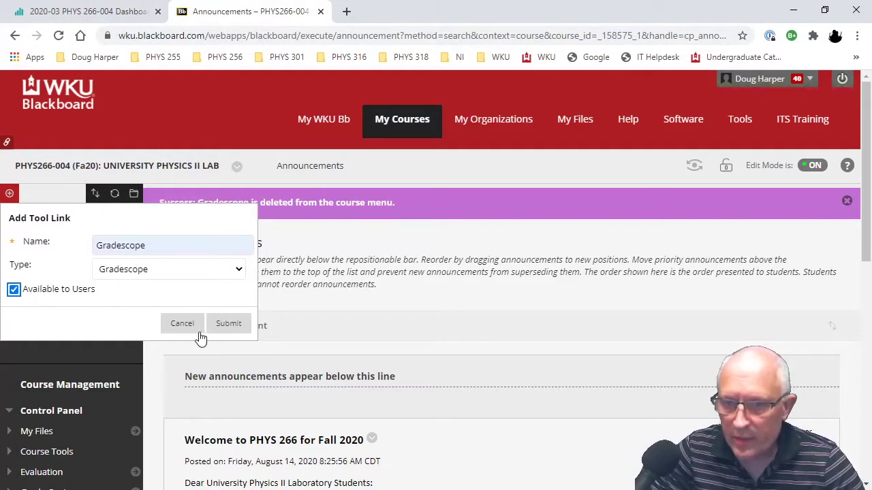
click(228, 324)
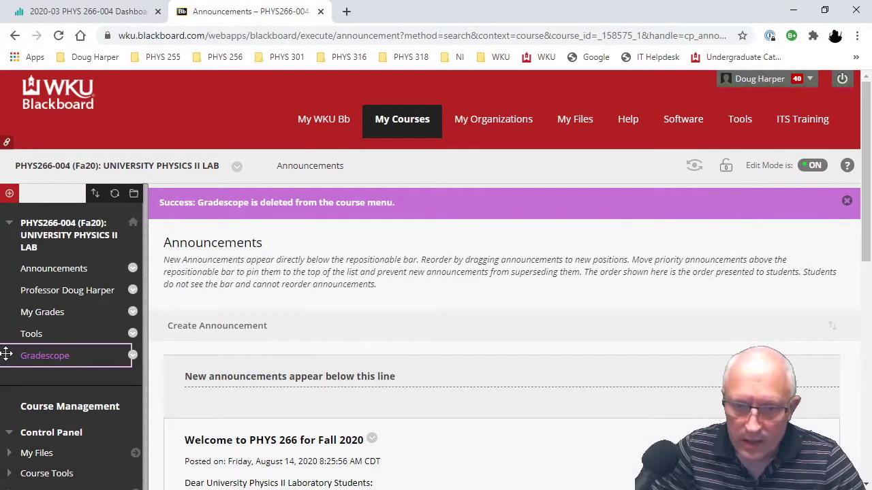
drag(6, 353, 5, 311)
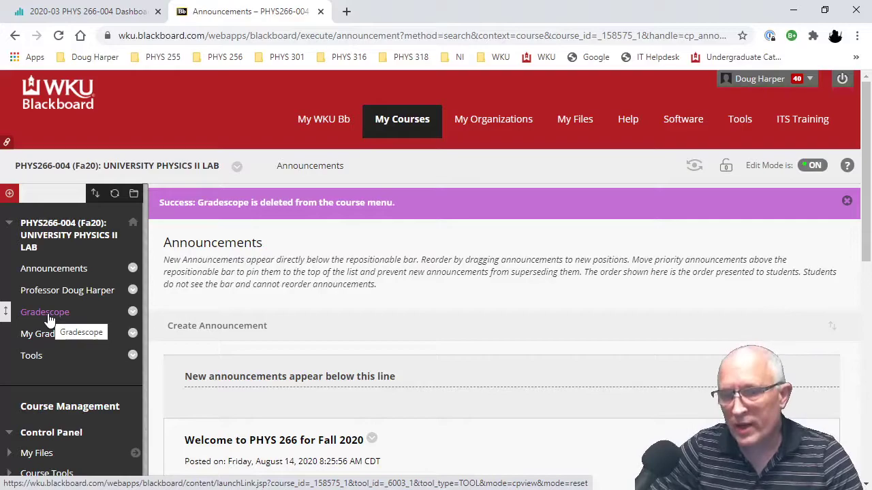
Test the Gradescope link in the Blackboard course menu, then close the Gradescope page it opens
click(45, 312)
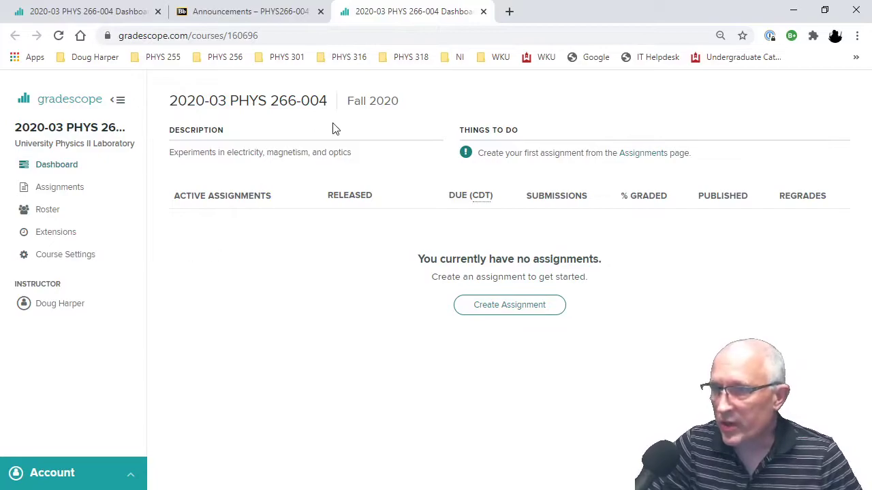
click(483, 11)
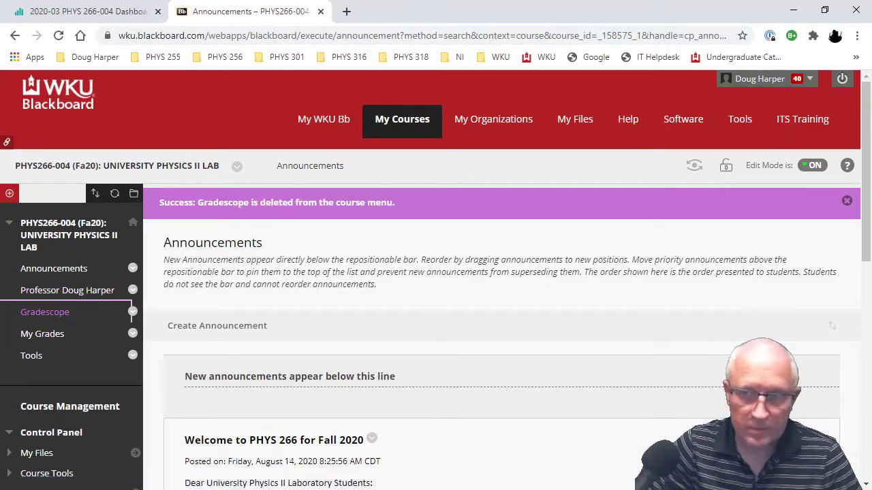
click(792, 10)
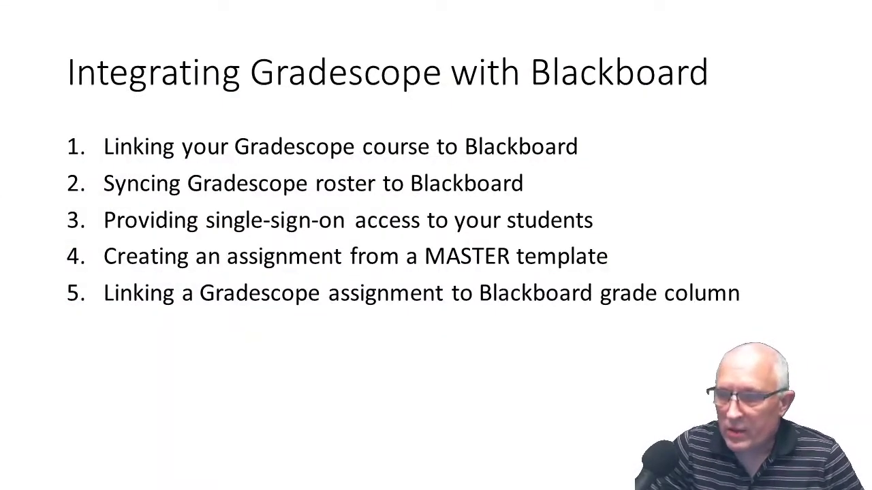
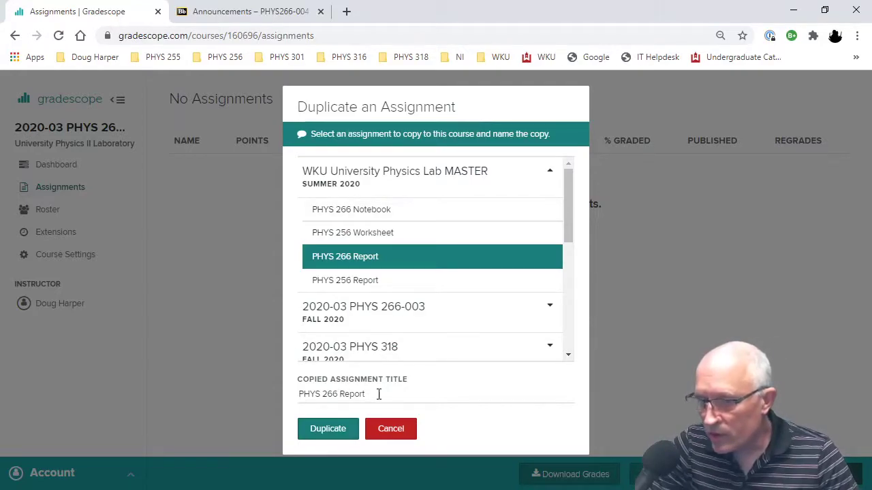
Reopen the assignment duplication with PHYS 266 Report from the MASTER course as source and select its copied title for replacement
drag(382, 394, 257, 390)
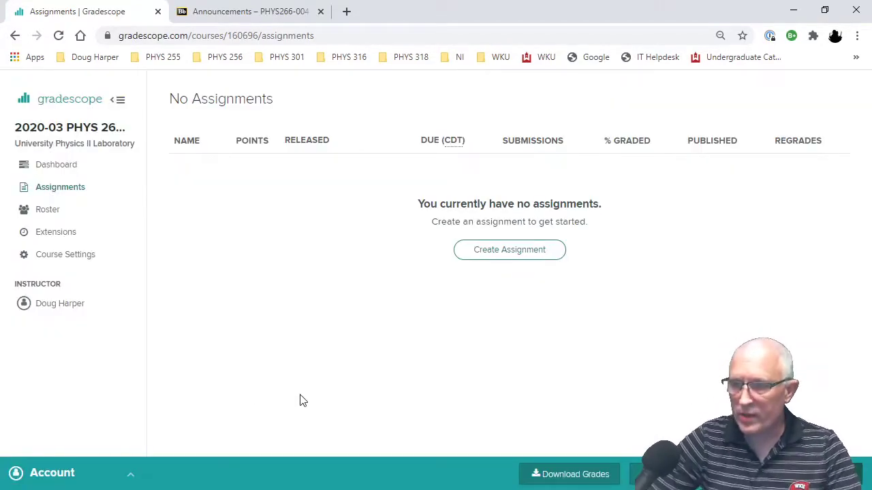
click(681, 474)
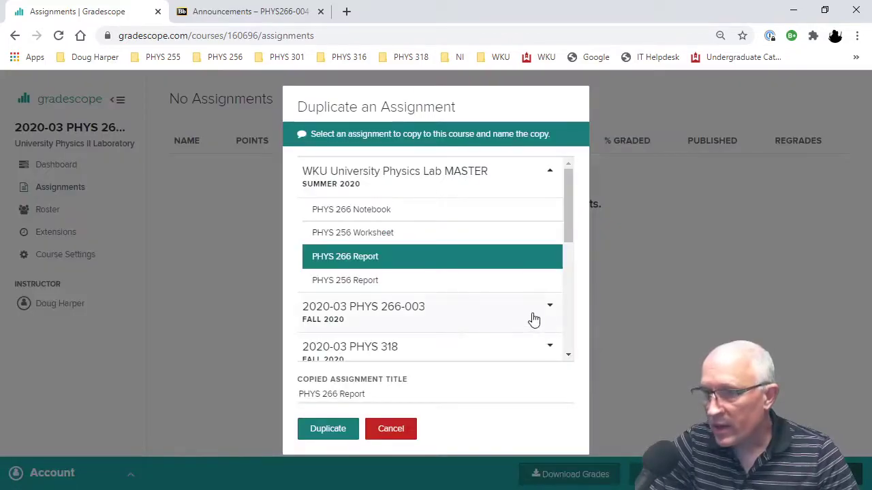
drag(366, 395, 300, 395)
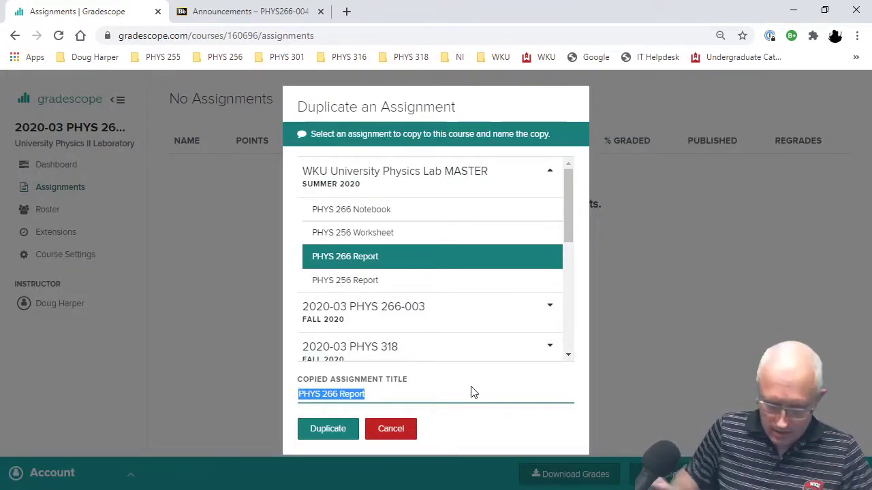
text(Expe)
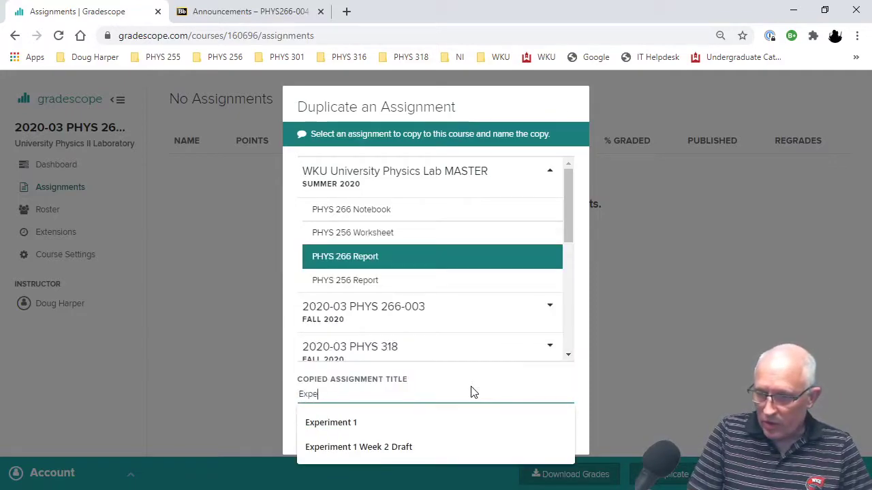
text(riment 1)
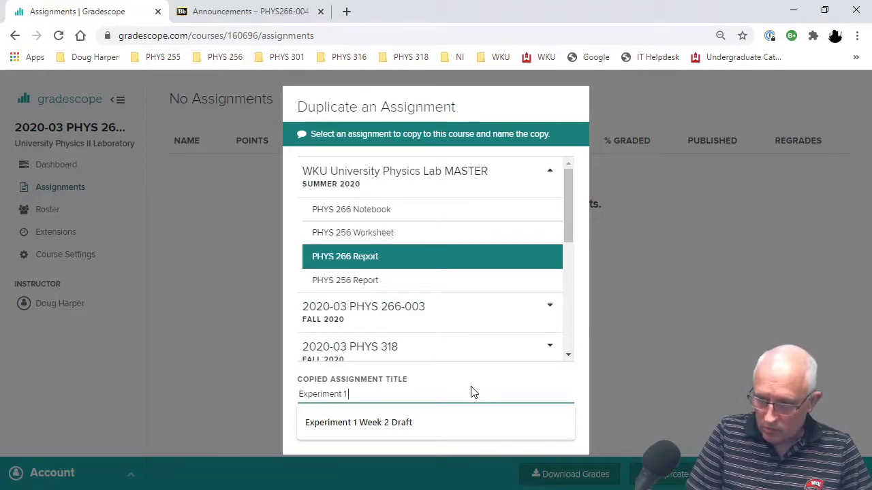
text( -)
key(BackSpace)
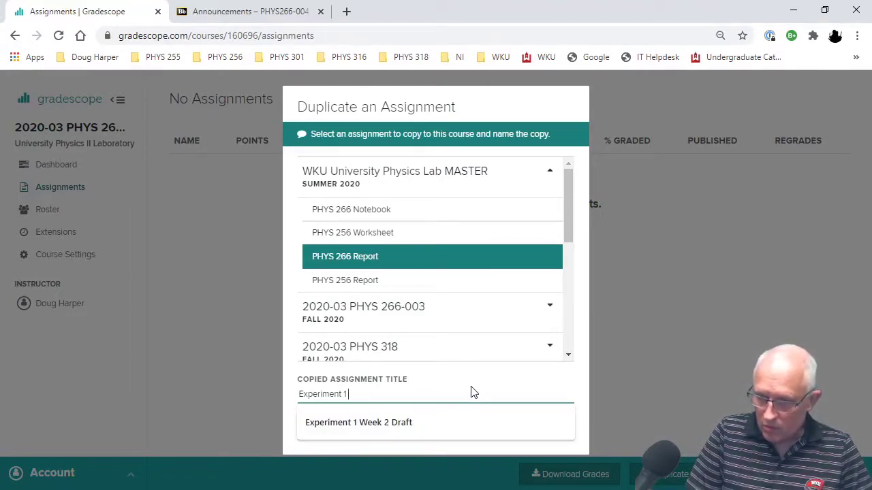
key(BackSpace)
key(BackSpace)
key(BackSpace)
key(BackSpace)
key(BackSpace)
key(BackSpace)
key(BackSpace)
key(BackSpace)
key(BackSpace)
key(BackSpace)
key(BackSpace)
key(BackSpace)
key(BackSpace)
Title the copy "Report 1 - Electric Fields" and duplicate the assignment into the course
text(Report 1 -)
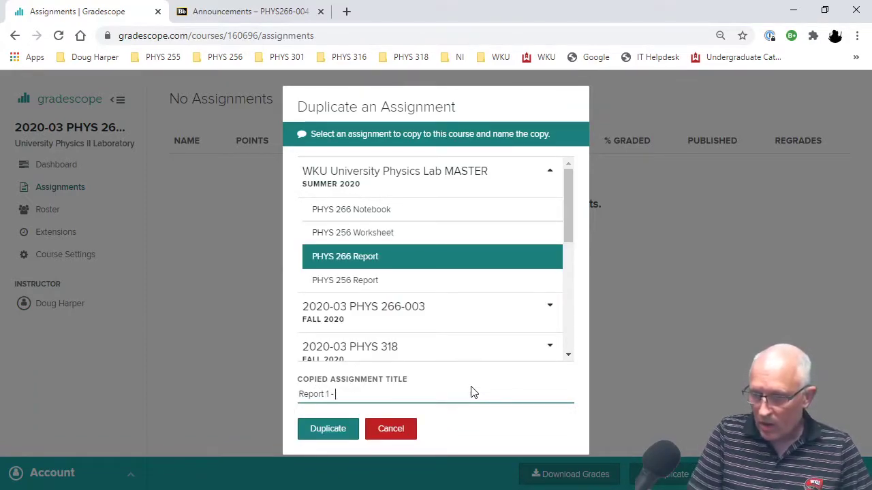
text( Elec)
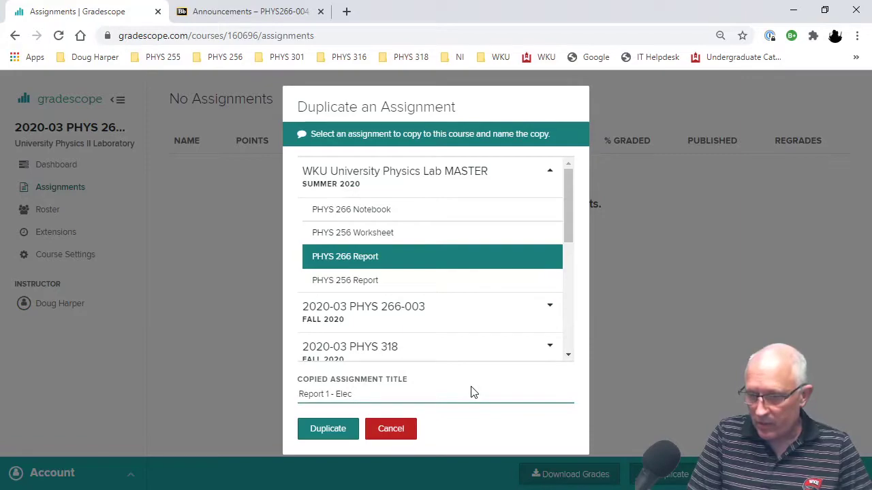
text(tric Fie)
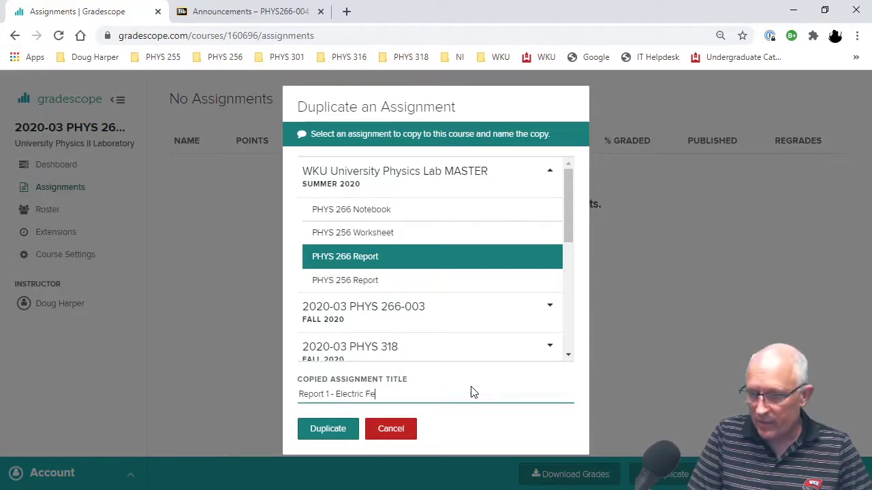
text(l)
key(BackSpace)
key(BackSpace)
text(ields)
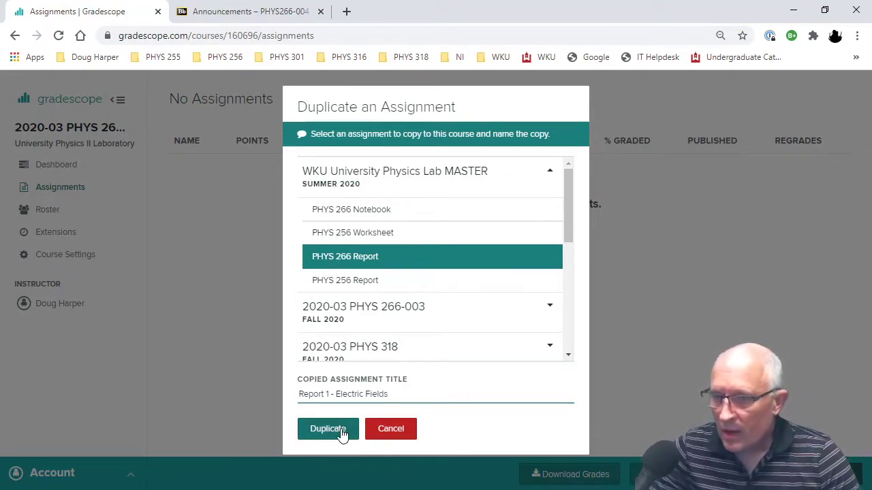
click(342, 434)
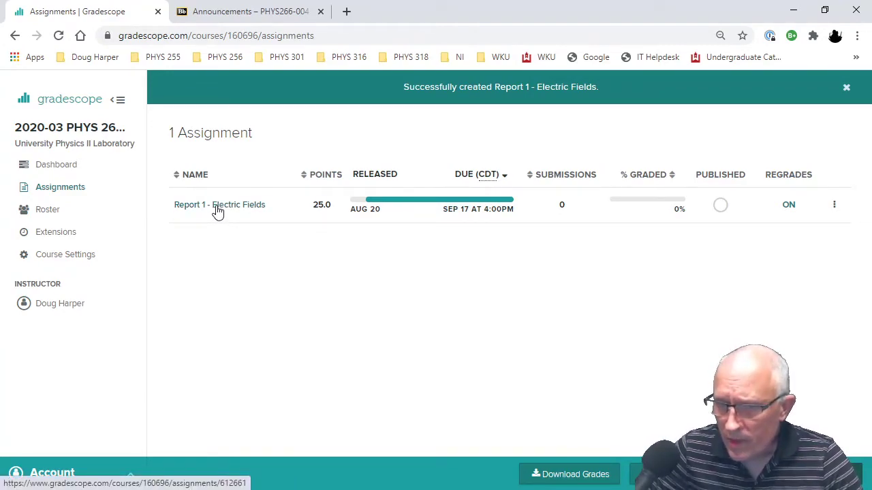
Open the settings of Report 1 - Electric Fields and review its release date, due date and submission options
click(218, 205)
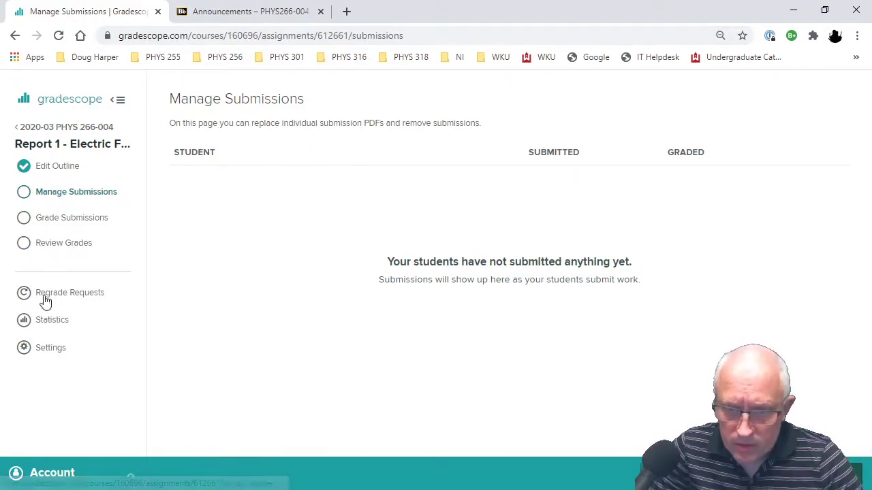
click(48, 355)
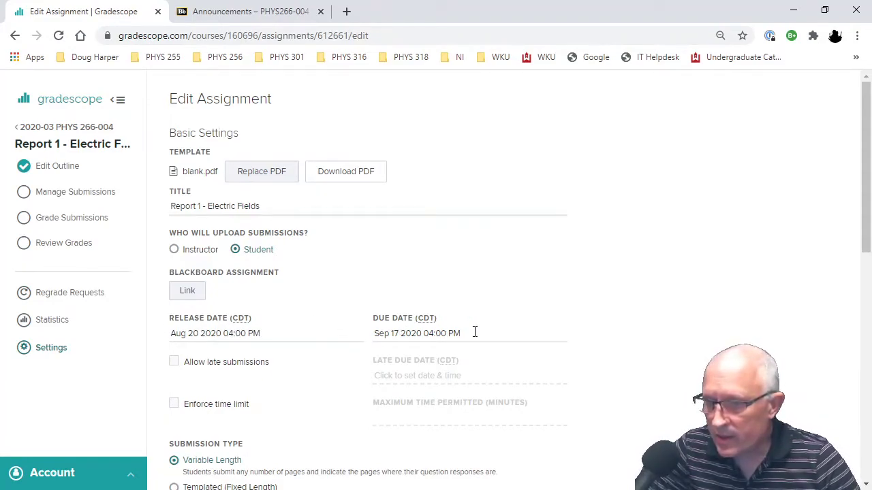
scroll(452, 333, down, 1)
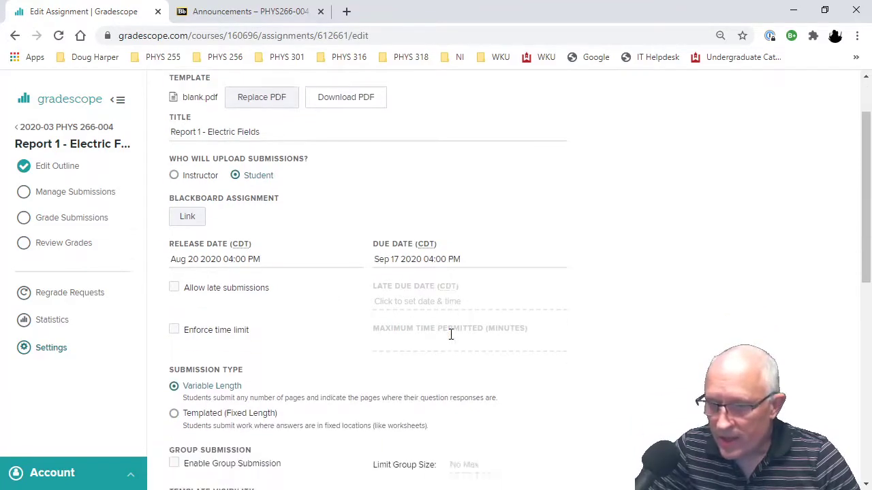
scroll(445, 339, up, 1)
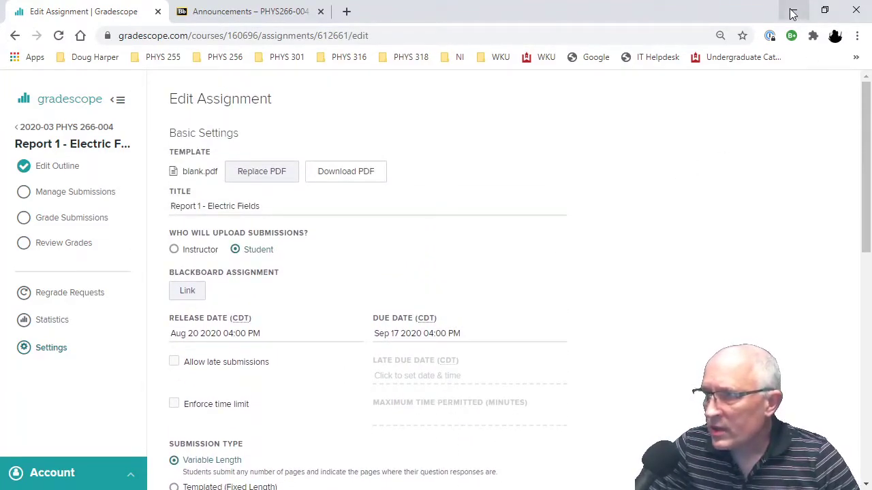
Minimize the instructor's browser, switch to the Edge window showing the Gradescope courses dashboard and maximize it
click(790, 10)
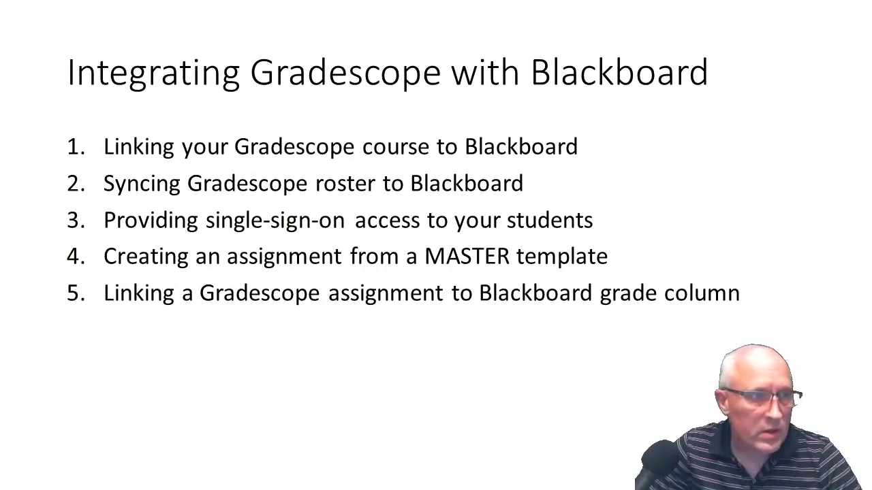
drag(0, 136, 350, 16)
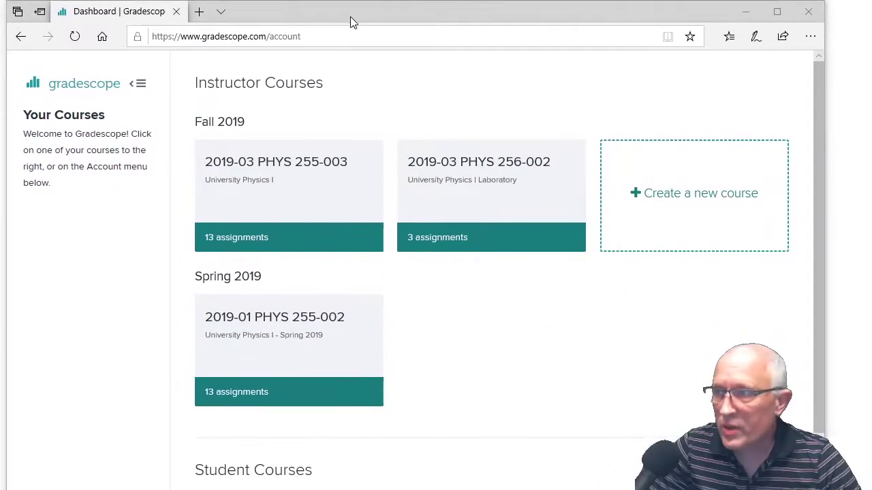
click(776, 12)
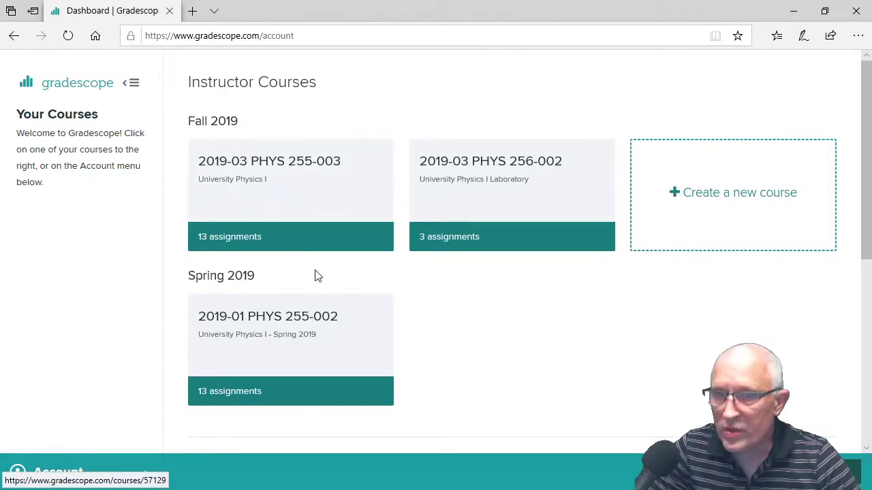
Refresh the Gradescope dashboard and open 2020-03 PHYS 266-004 among the Fall 2020 student courses
scroll(352, 306, down, 4)
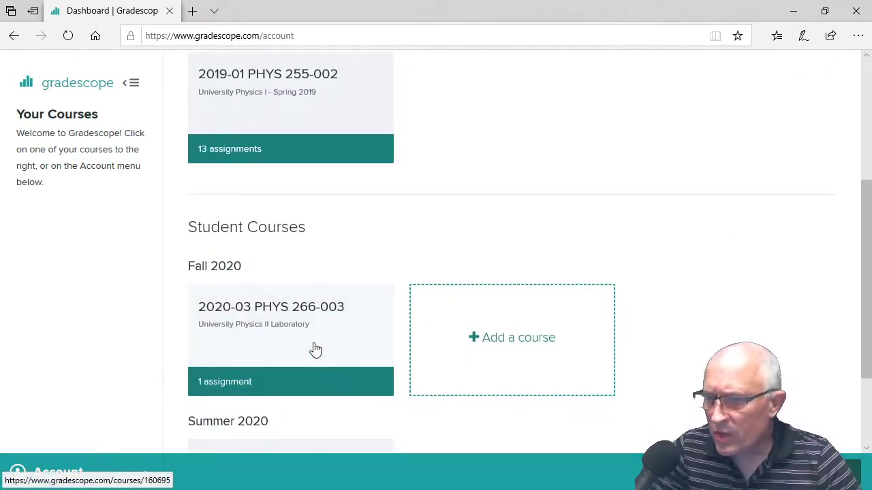
scroll(312, 352, up, 4)
scroll(381, 363, down, 2)
scroll(395, 363, down, 3)
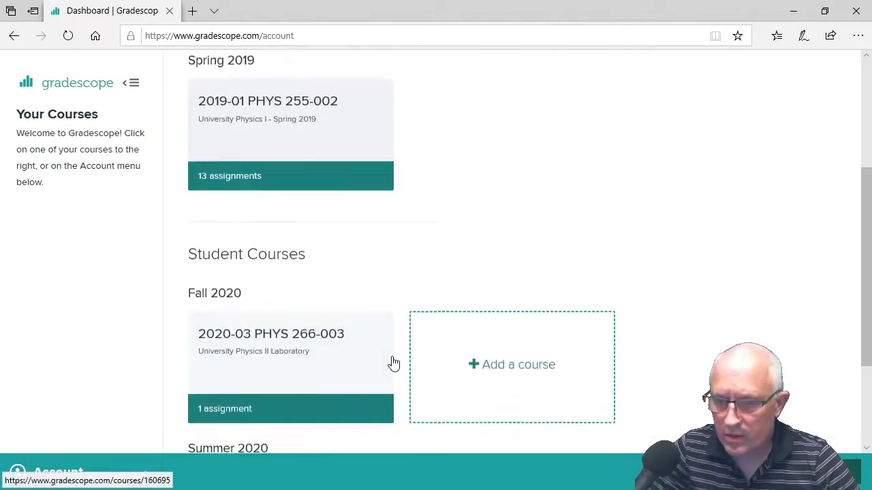
click(68, 38)
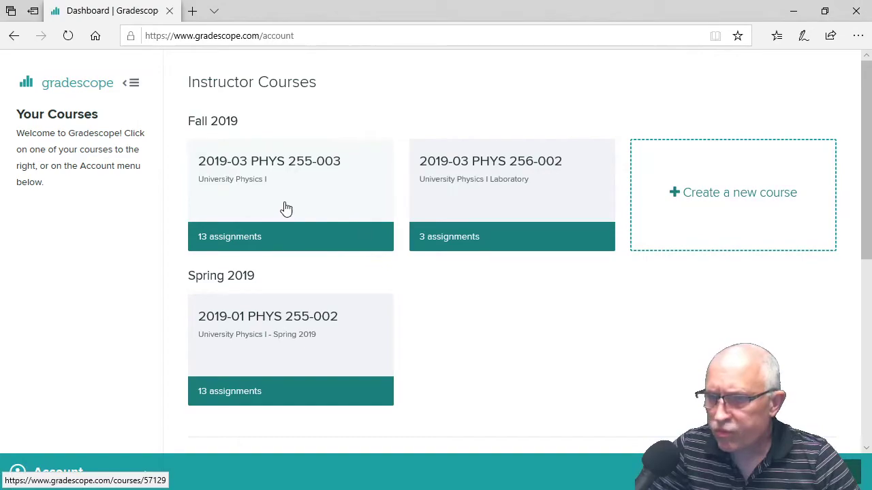
scroll(502, 345, down, 3)
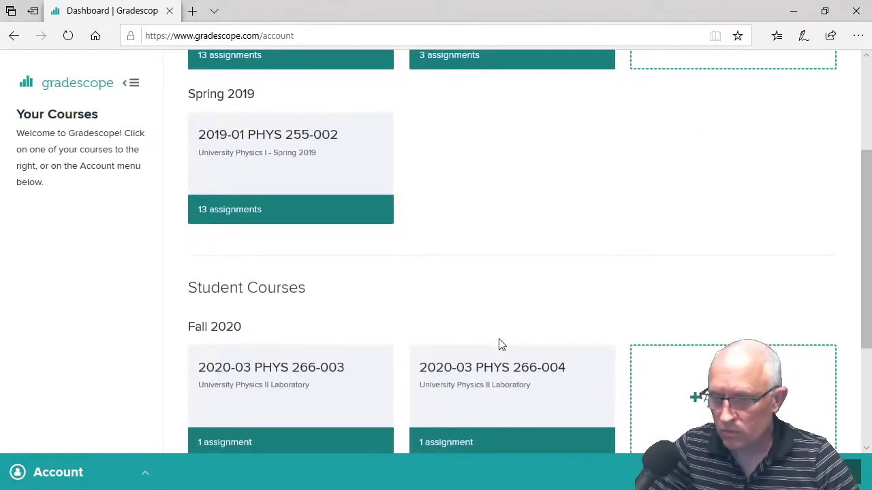
scroll(498, 344, down, 1)
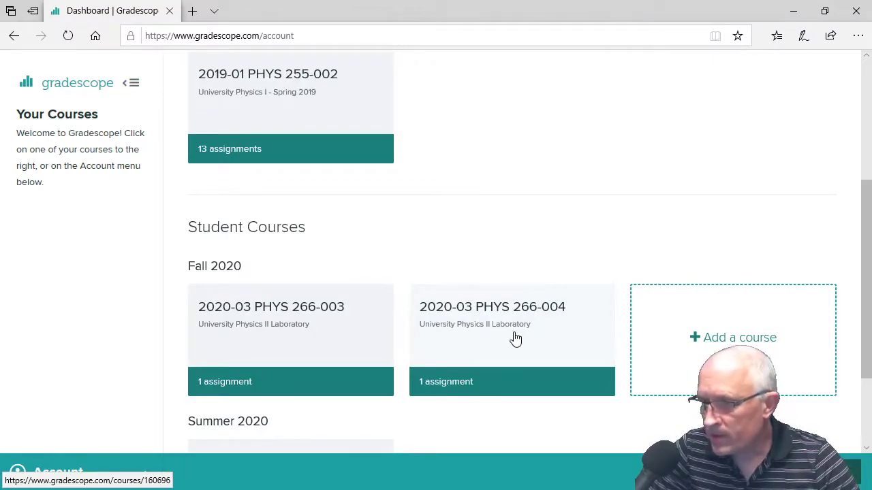
click(516, 339)
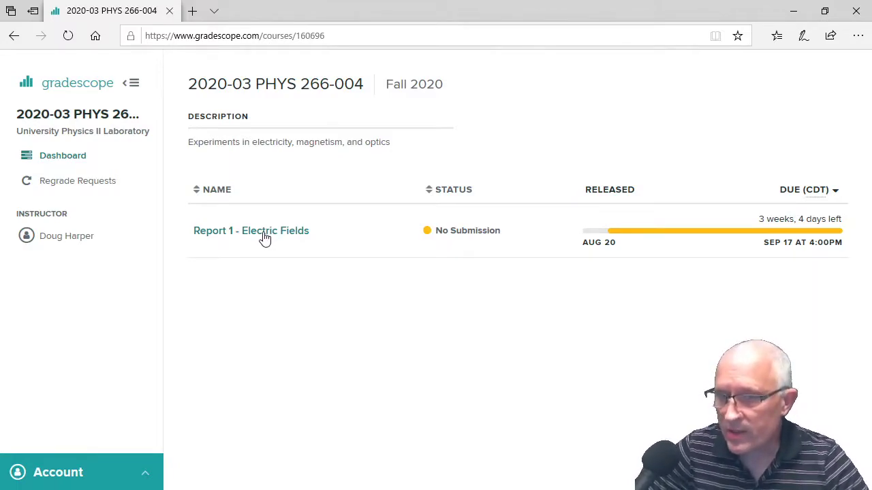
Submit lab-report-example.pdf from the OneDrive Temporary folder as the PDF for Report 1 - Electric Fields
click(265, 237)
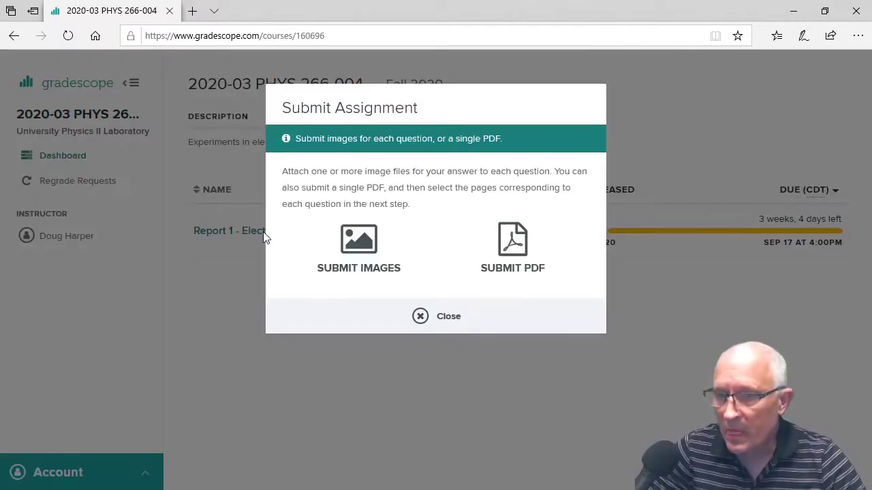
click(514, 243)
click(407, 194)
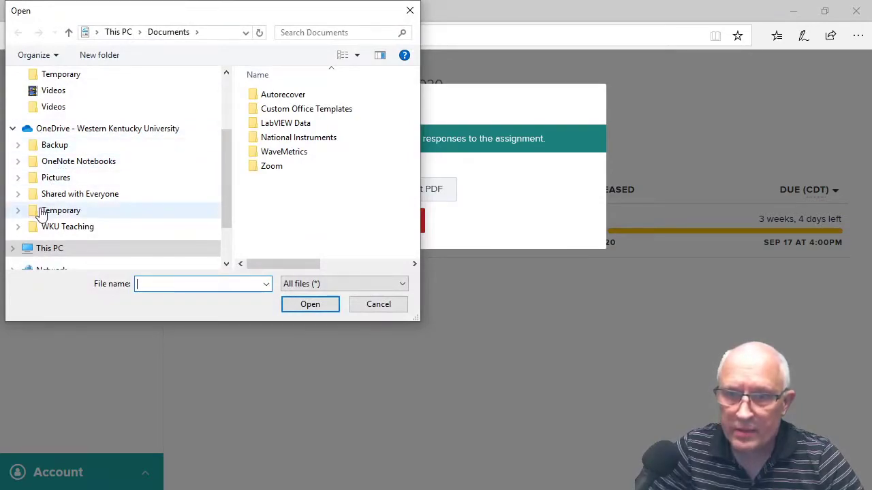
click(58, 210)
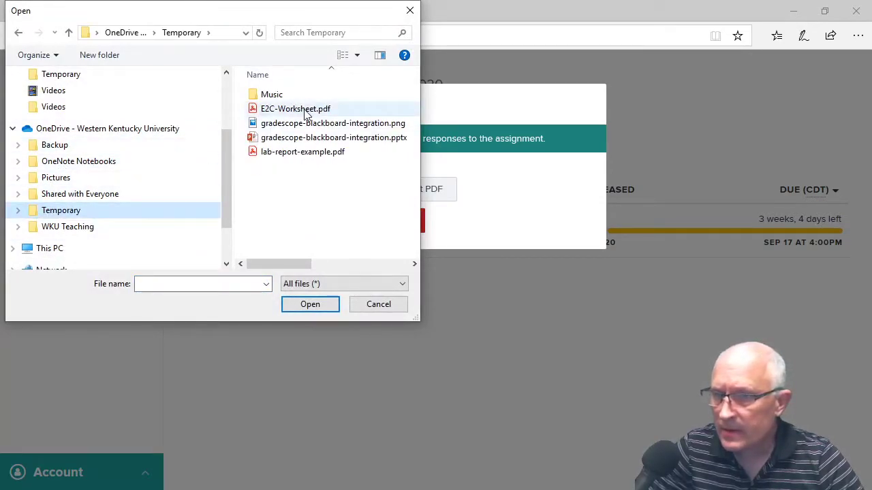
click(289, 152)
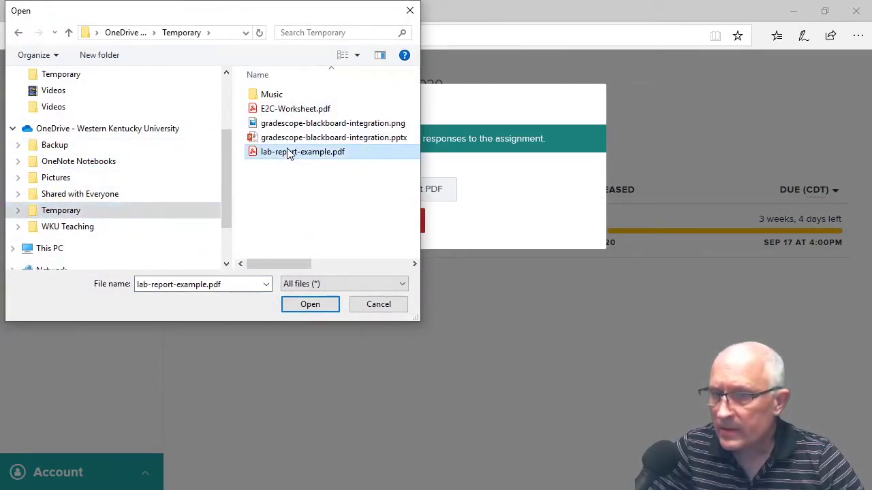
click(308, 306)
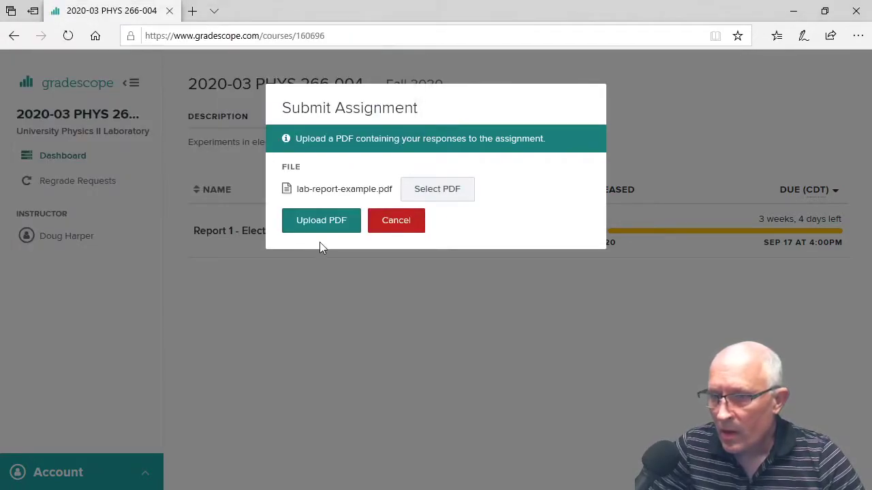
click(318, 220)
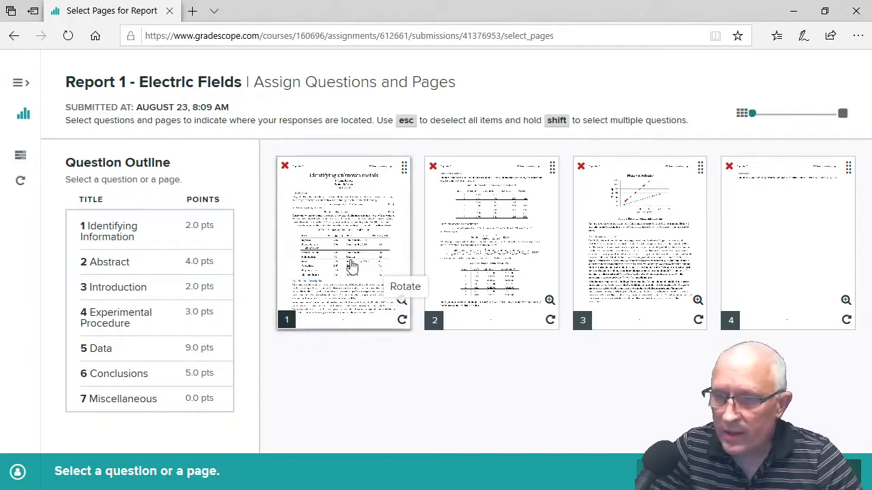
Check page 1 of the submission enlarged and assign it to questions 1 Identifying Information, 2 Abstract and 3 Introduction
click(117, 236)
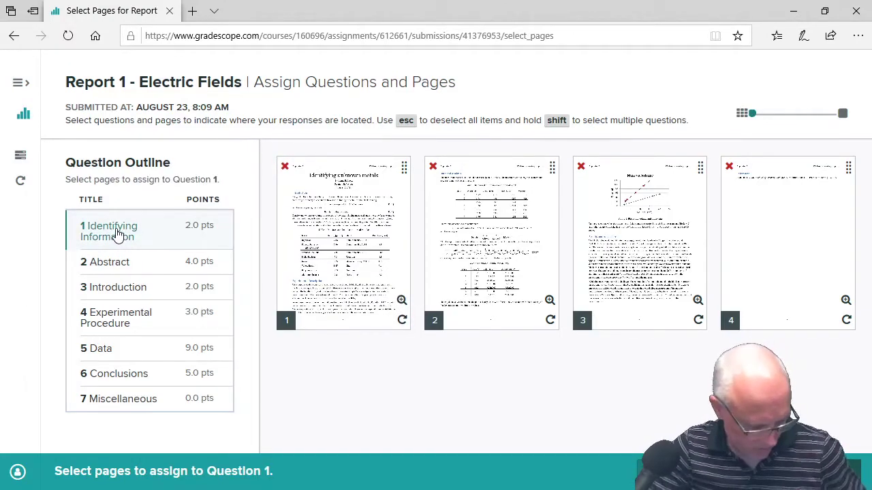
shift+click(117, 268)
shift+click(128, 305)
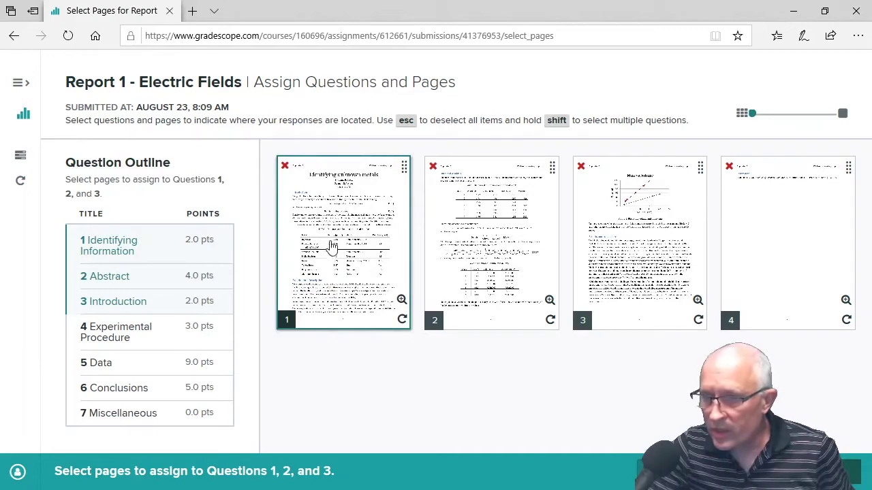
click(402, 300)
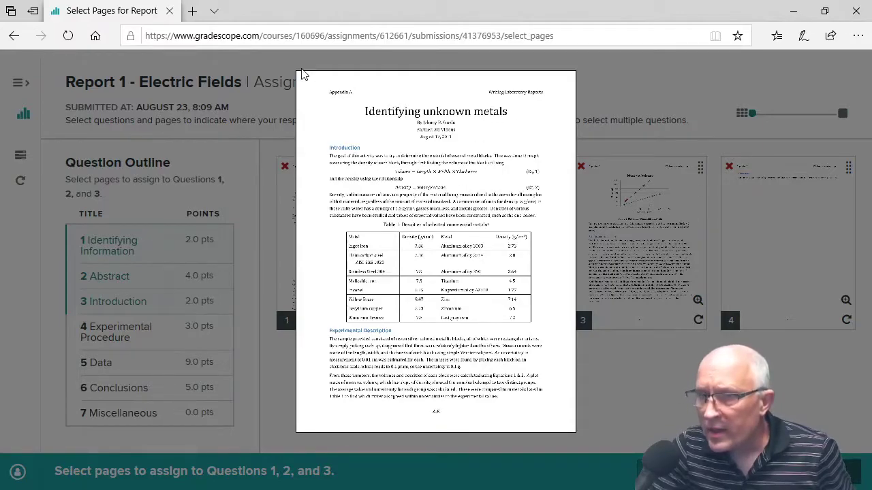
click(280, 148)
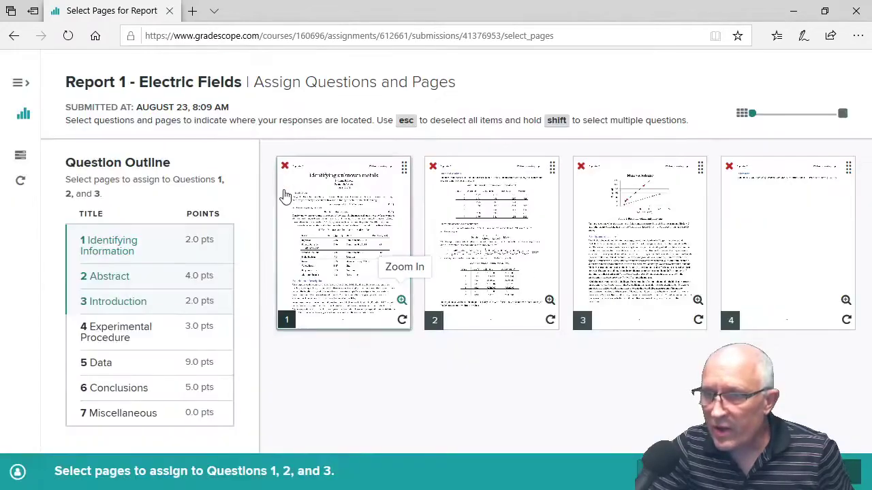
click(338, 242)
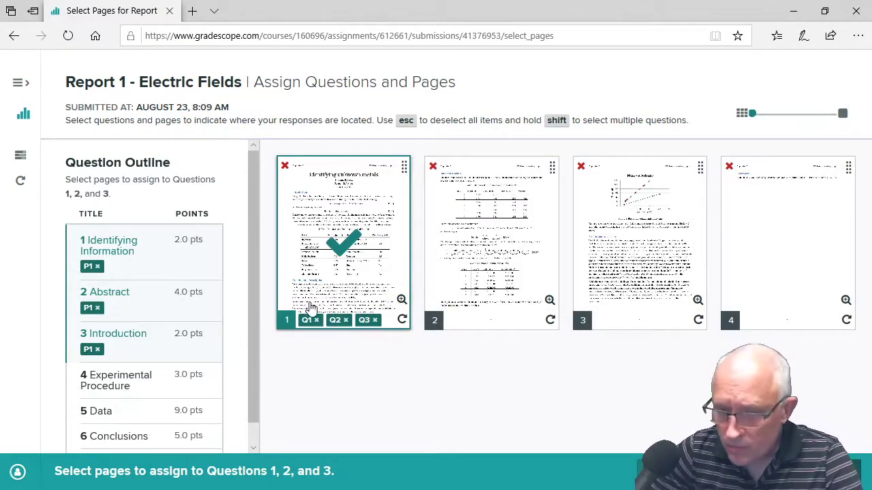
Assign page 2 of the submission to questions 4 Experimental Procedure and 5 Data
click(119, 386)
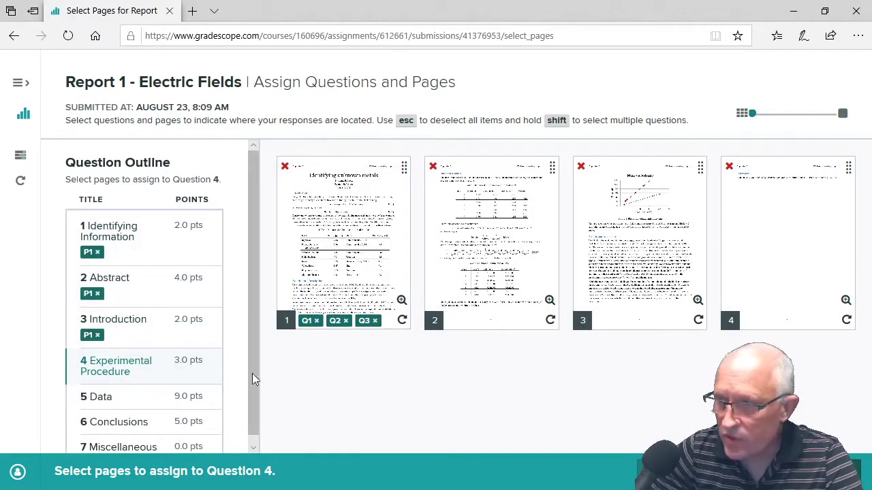
click(489, 249)
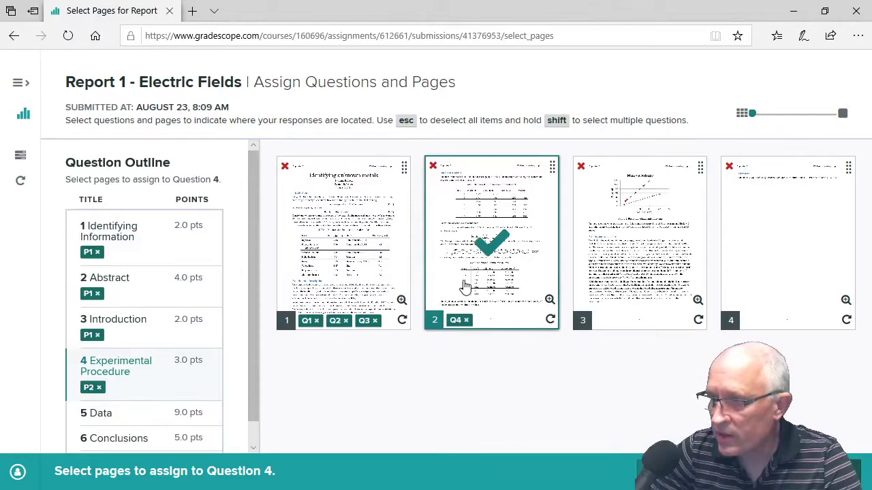
click(111, 419)
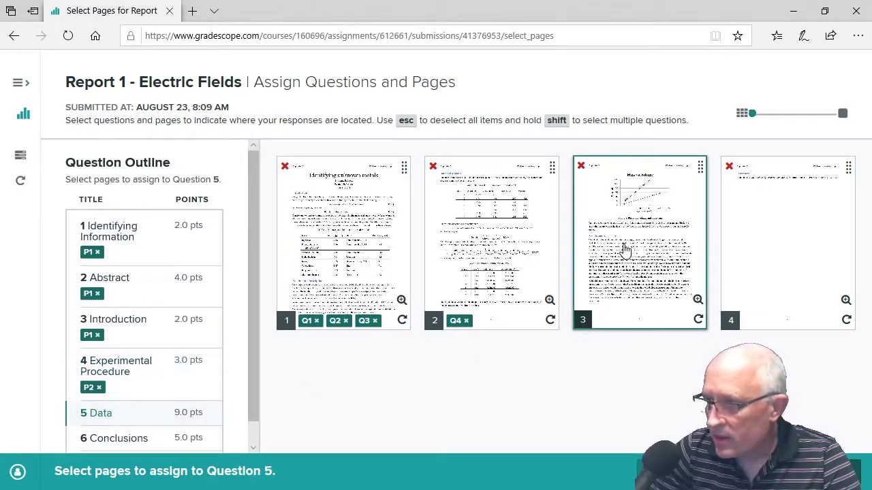
click(465, 276)
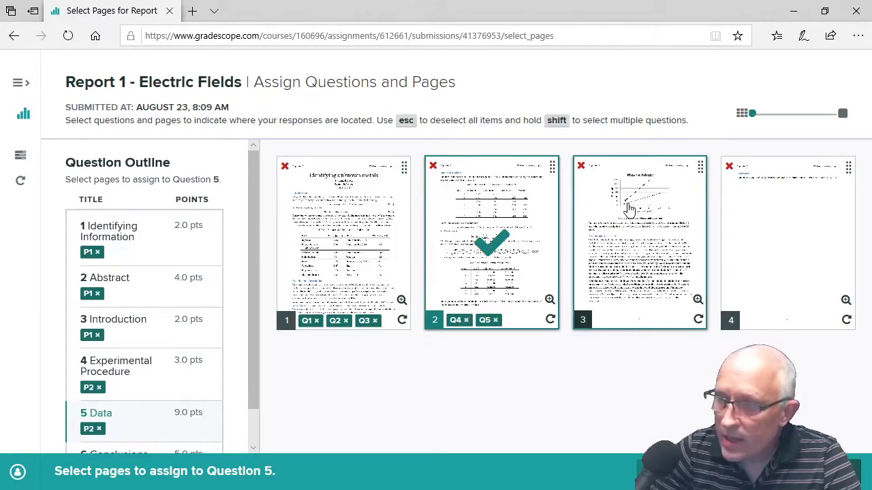
Assign page 3 of the submission to question 6 Conclusions and page 4 to question 7 Miscellaneous
scroll(189, 320, down, 1)
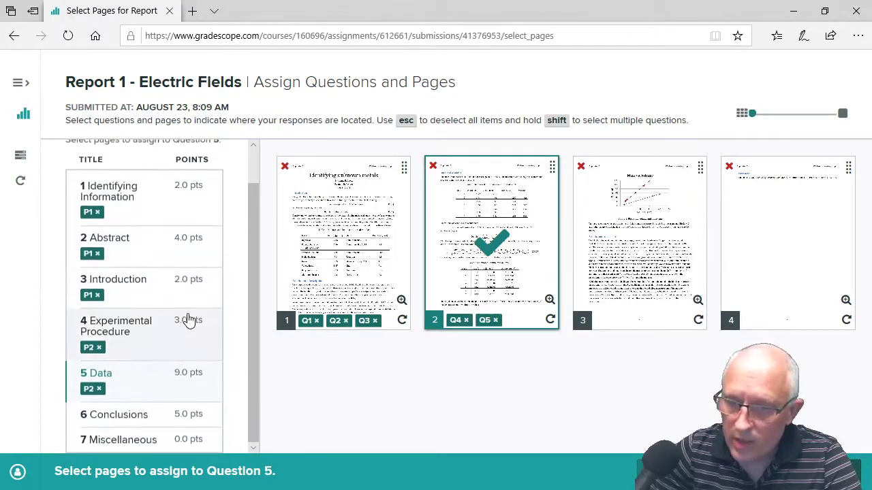
click(122, 414)
click(611, 247)
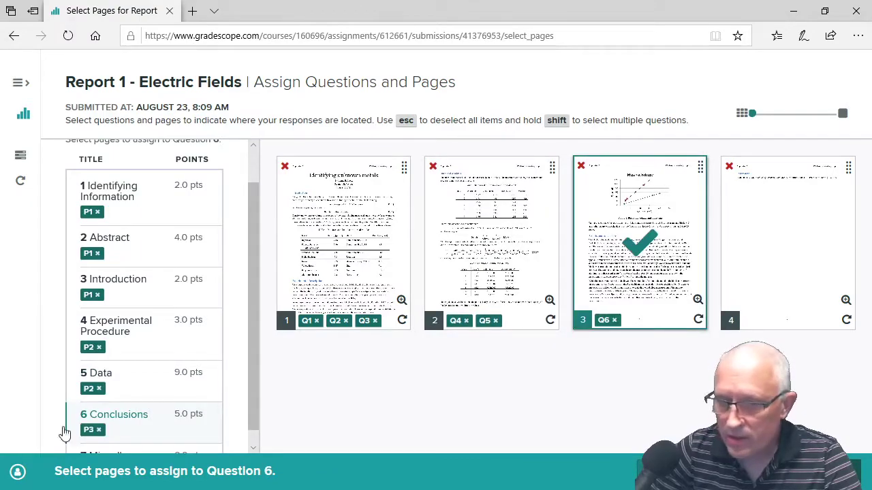
scroll(103, 423, down, 1)
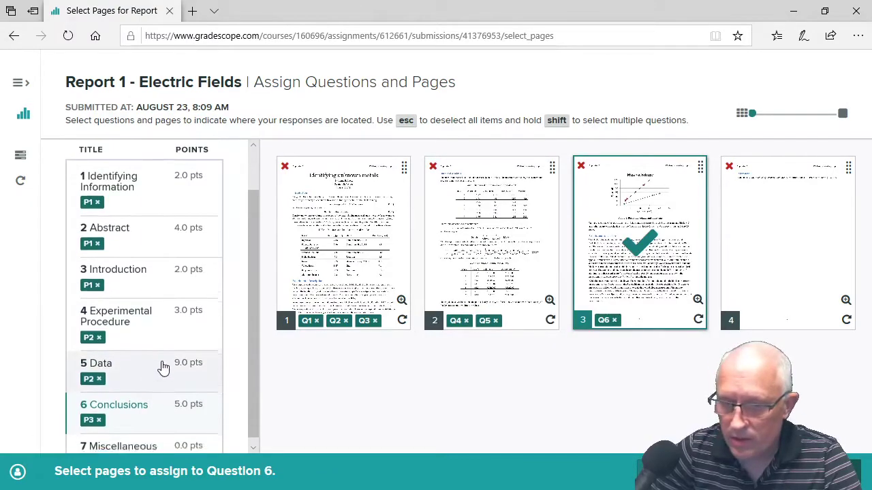
click(764, 253)
click(485, 327)
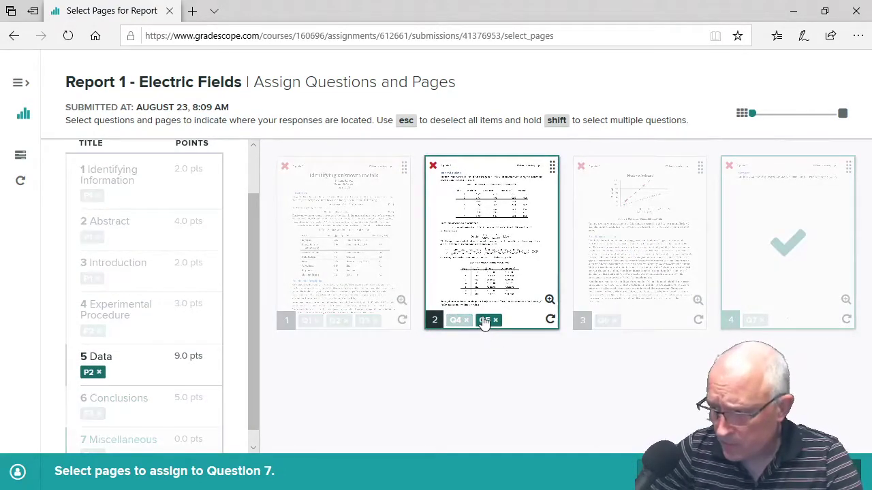
click(484, 320)
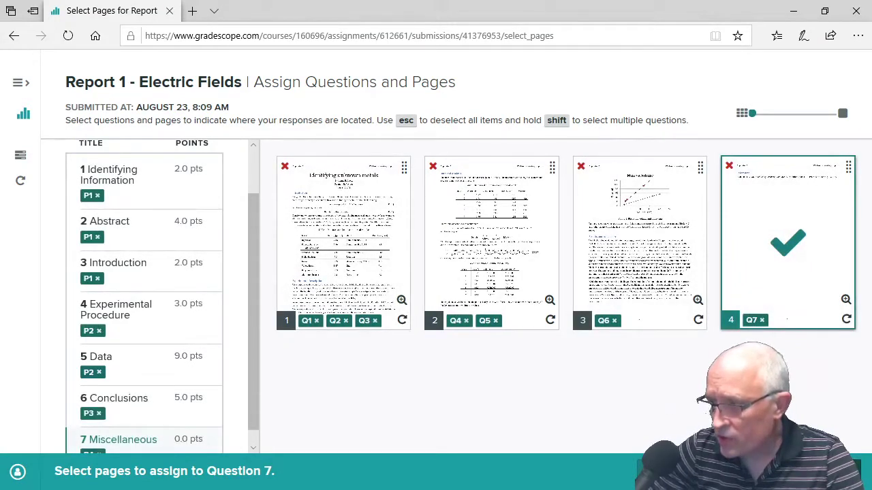
Submit the page assignments for Report 1 - Electric Fields, dismiss the confirmation and look through the submission's question list
click(820, 471)
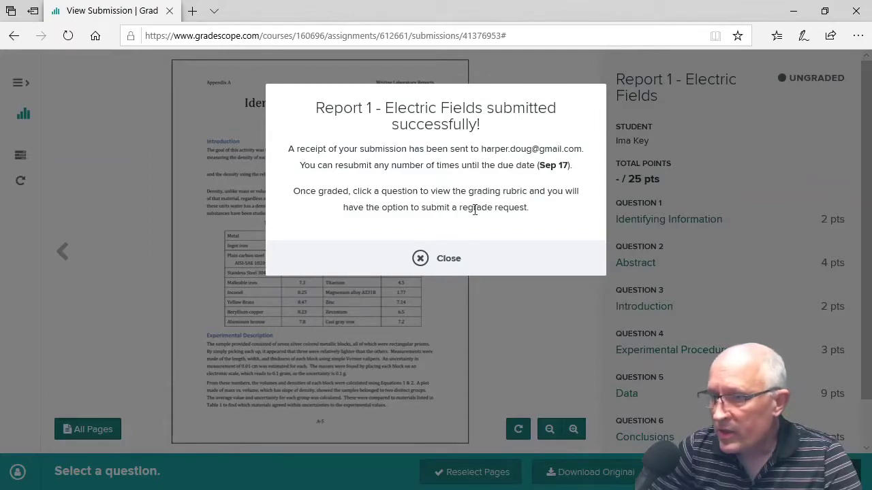
click(447, 260)
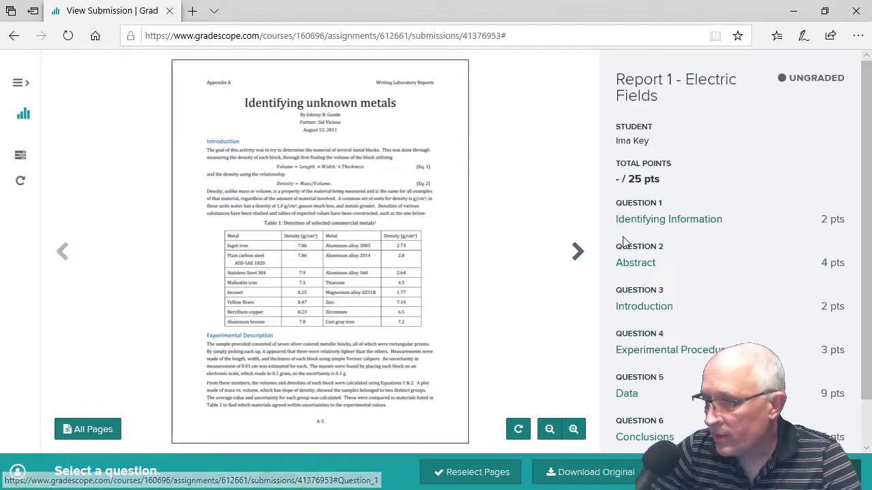
scroll(670, 385, down, 1)
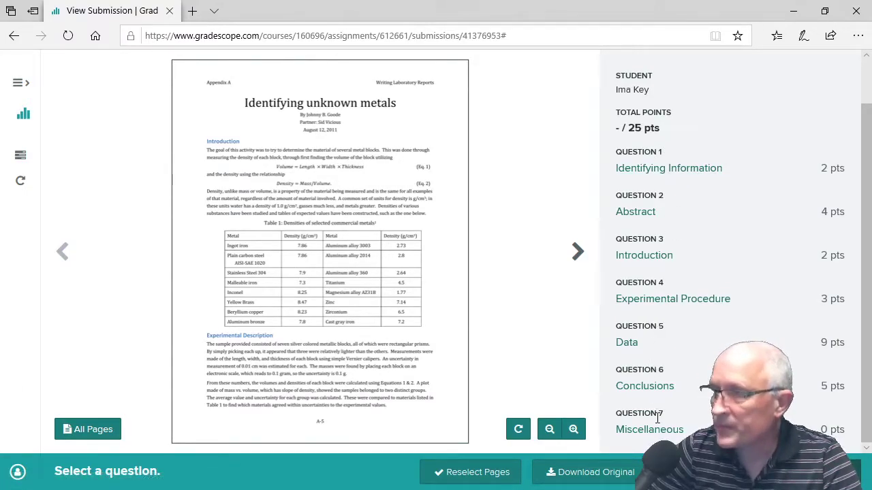
Switch back to the instructor's browser and open the test student's submission under Manage Submissions for Report 1 - Electric Fields
click(793, 10)
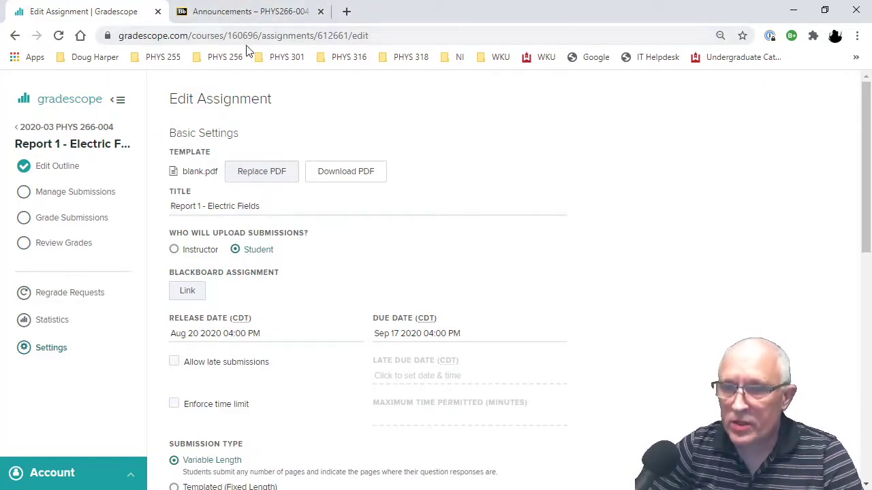
click(59, 198)
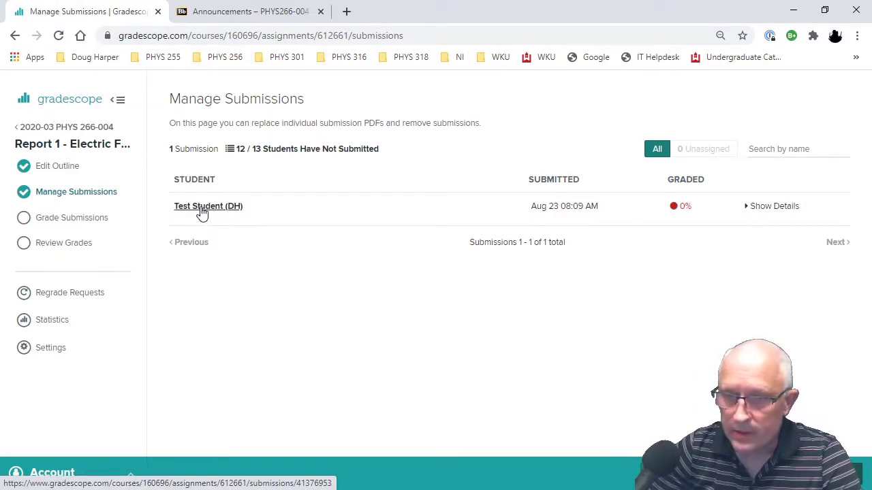
click(201, 210)
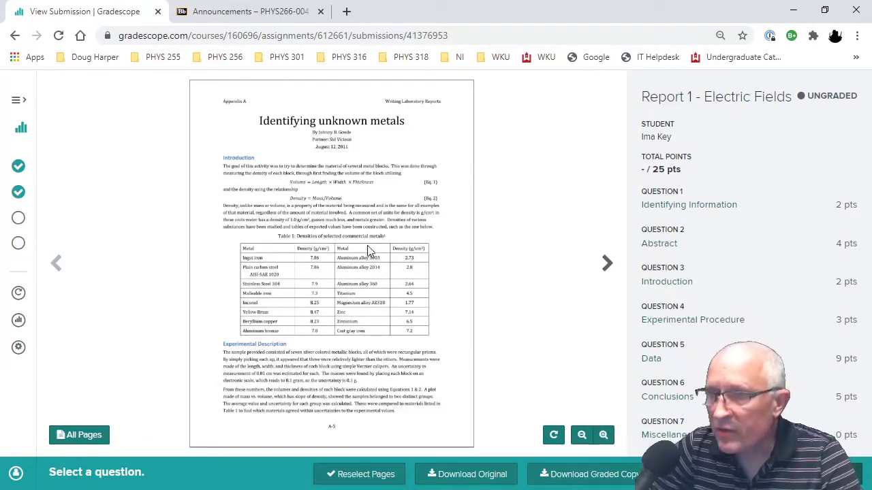
Examine page 1 of the submission enlarged and view the rubric of question 1 Identifying Information
click(602, 434)
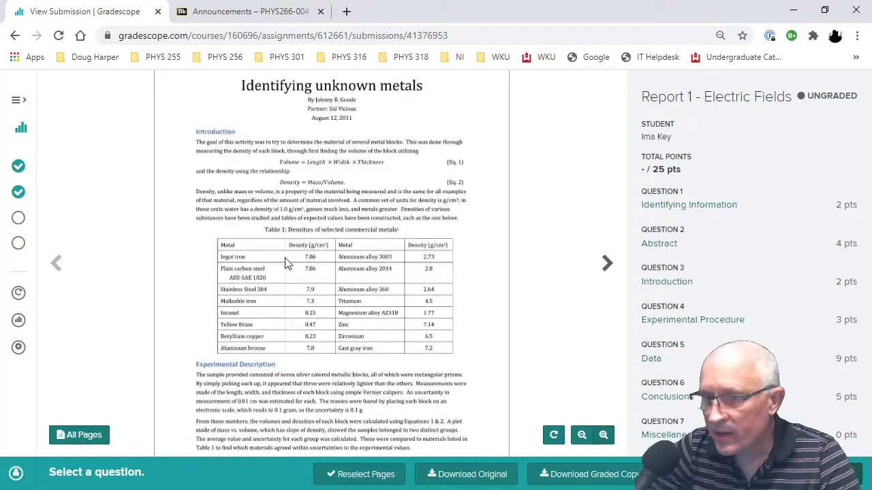
click(603, 434)
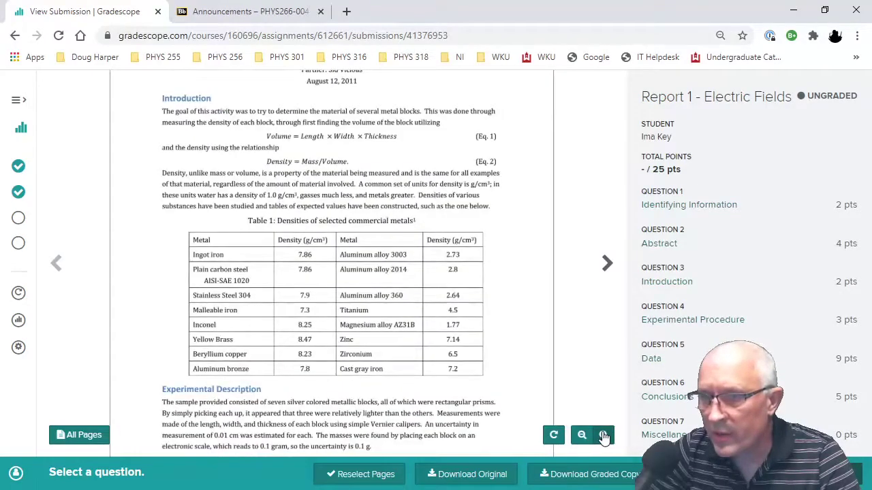
click(602, 435)
scroll(325, 292, up, 3)
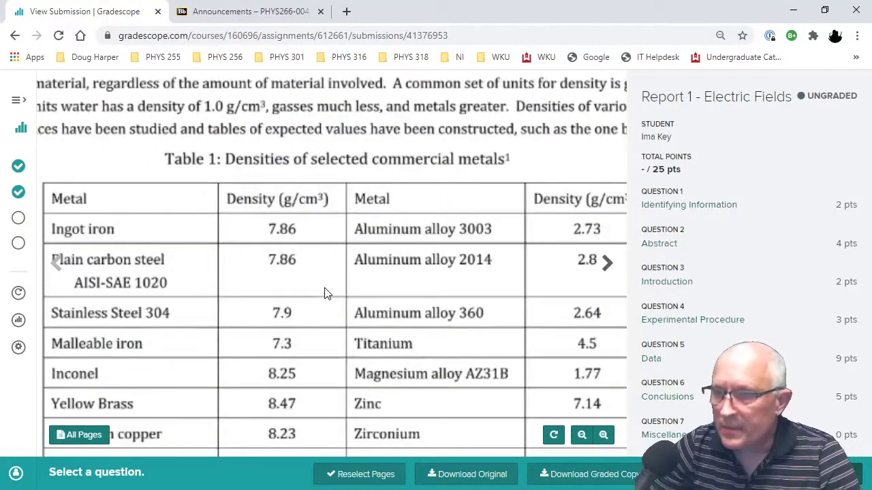
scroll(324, 290, down, 3)
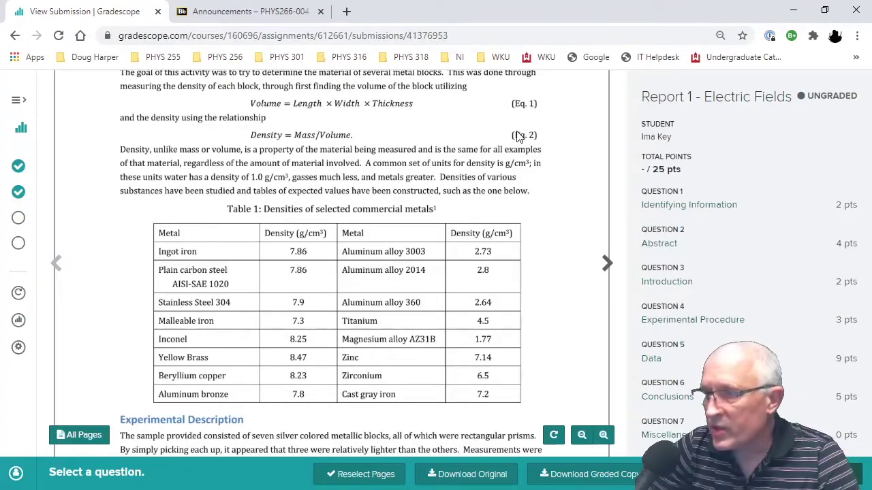
scroll(518, 137, up, 3)
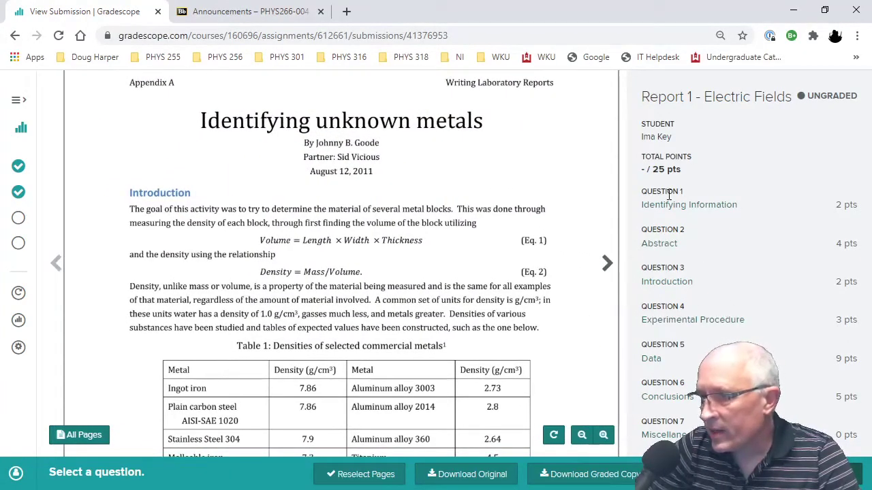
click(664, 214)
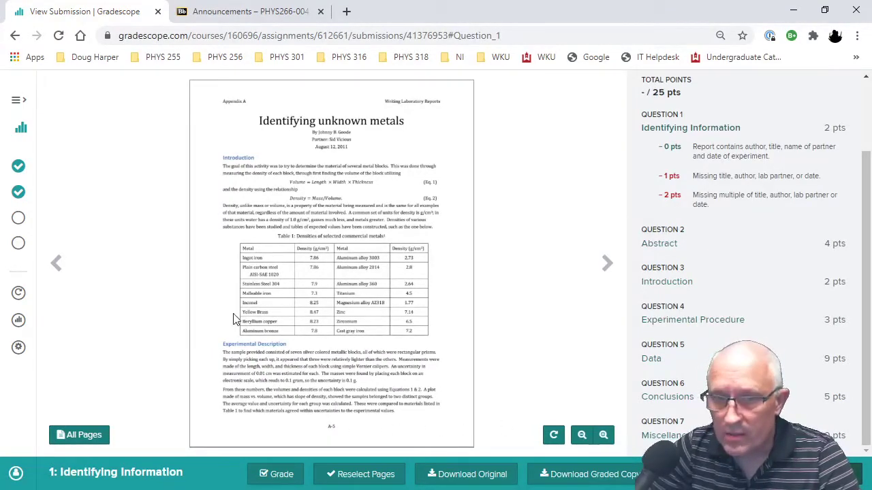
Grade question 1 Identifying Information with the -0.0 rubric item for a report containing author, title, partner and date
click(21, 219)
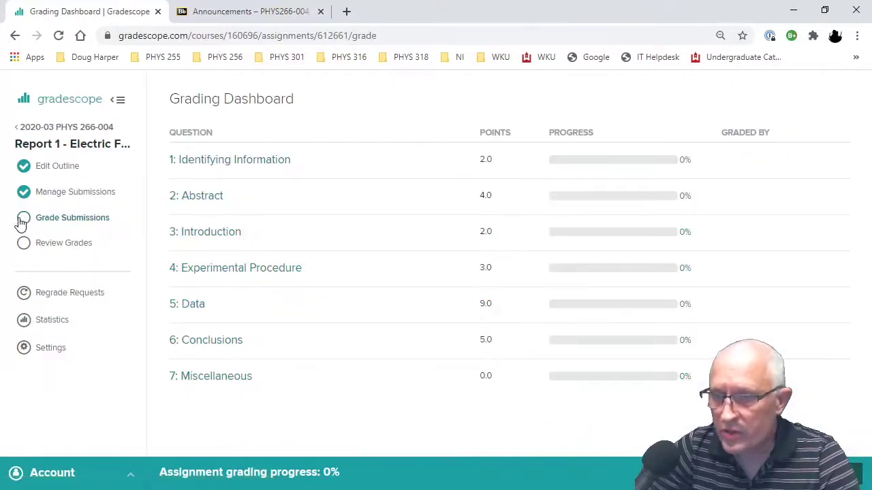
click(210, 161)
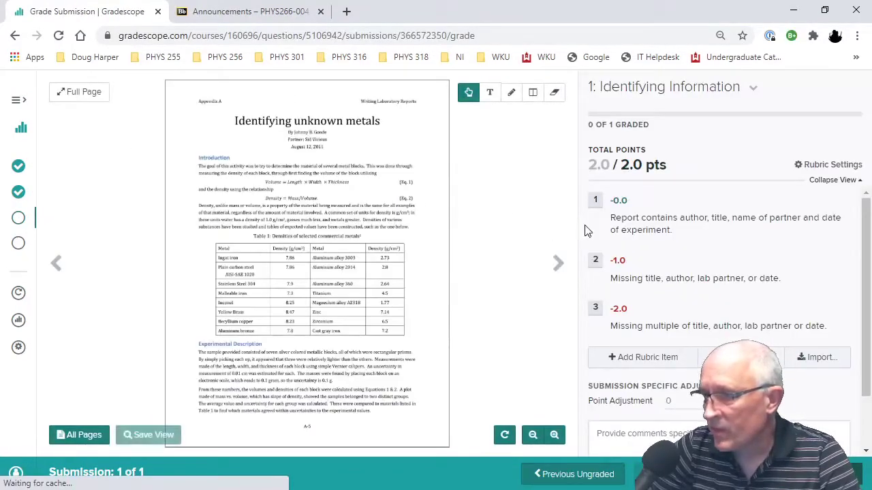
click(596, 208)
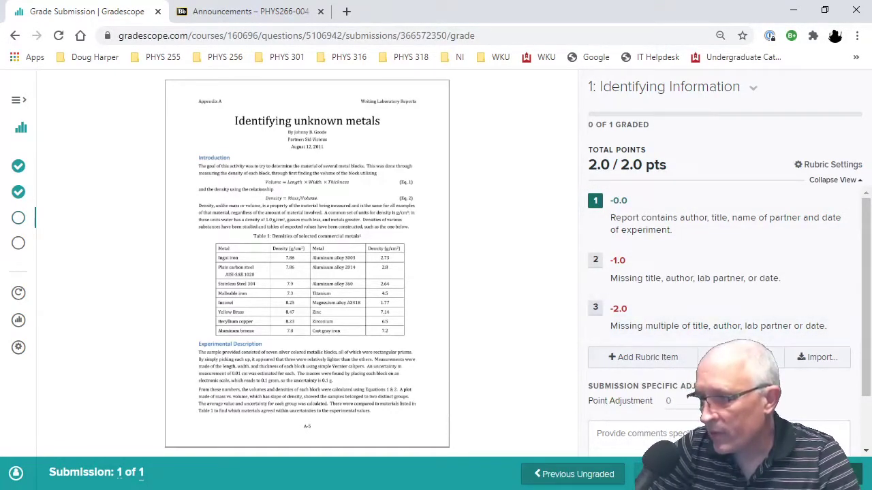
click(817, 474)
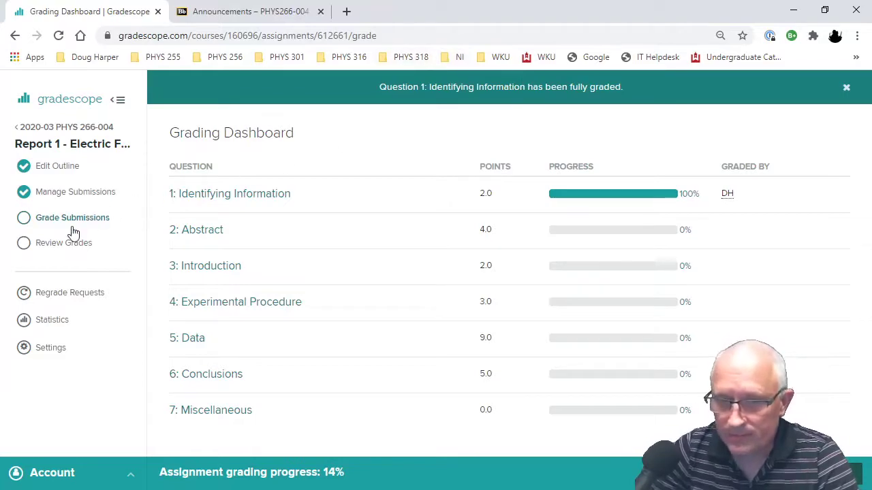
Show the Blackboard link option in the Report 1 settings, and open the Full Grade Center of PHYS266-004 in Blackboard
click(45, 350)
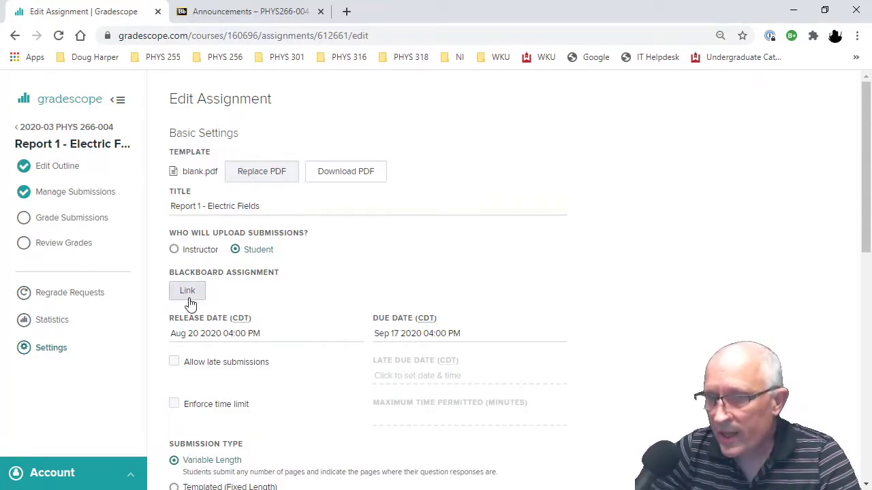
click(238, 13)
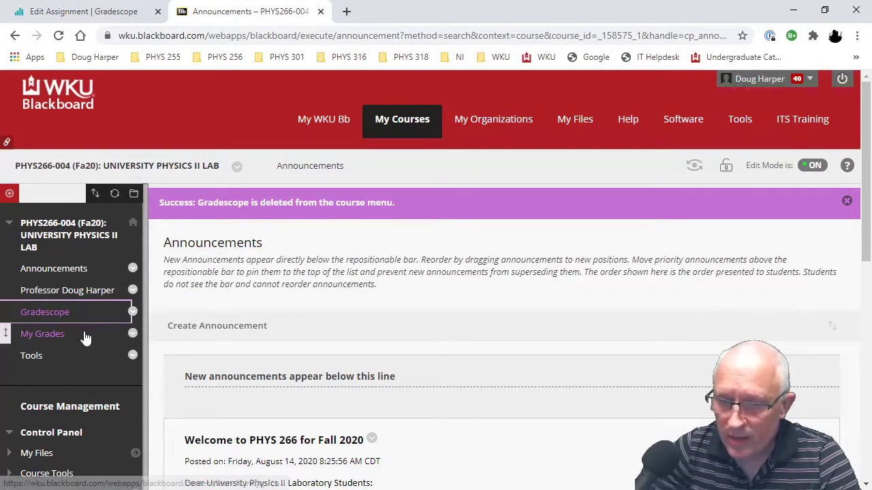
scroll(85, 339, down, 1)
scroll(85, 338, down, 2)
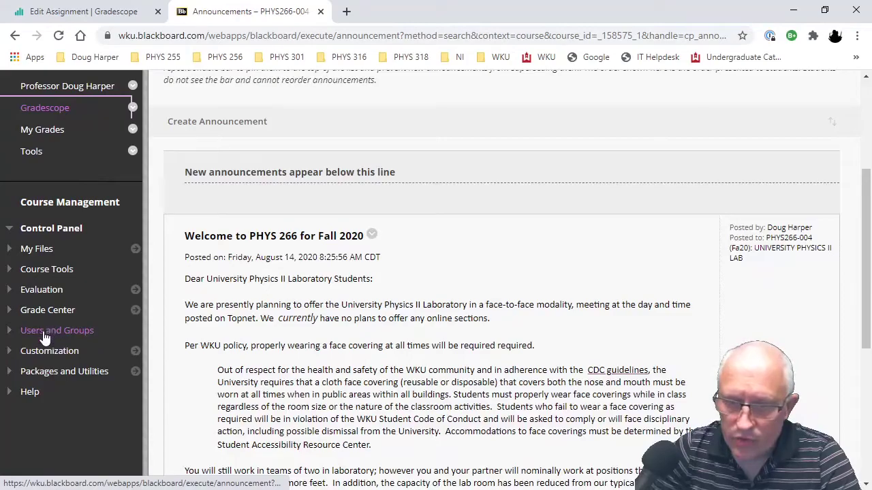
click(39, 312)
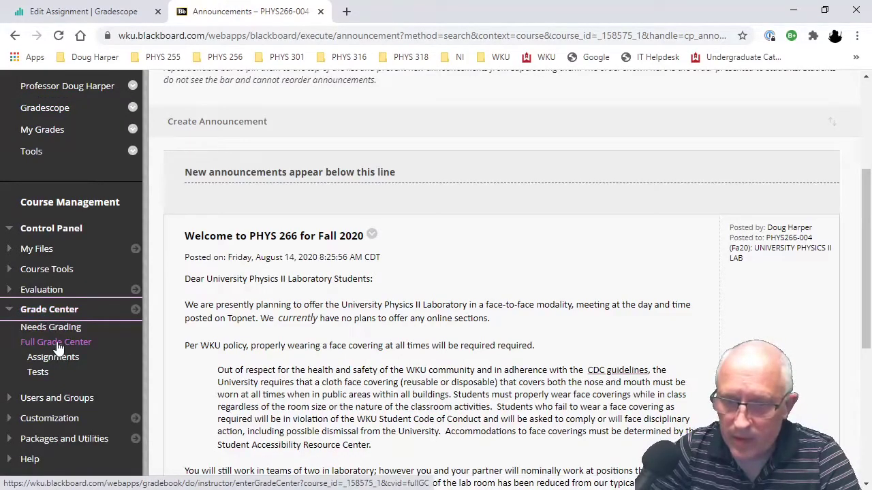
click(58, 343)
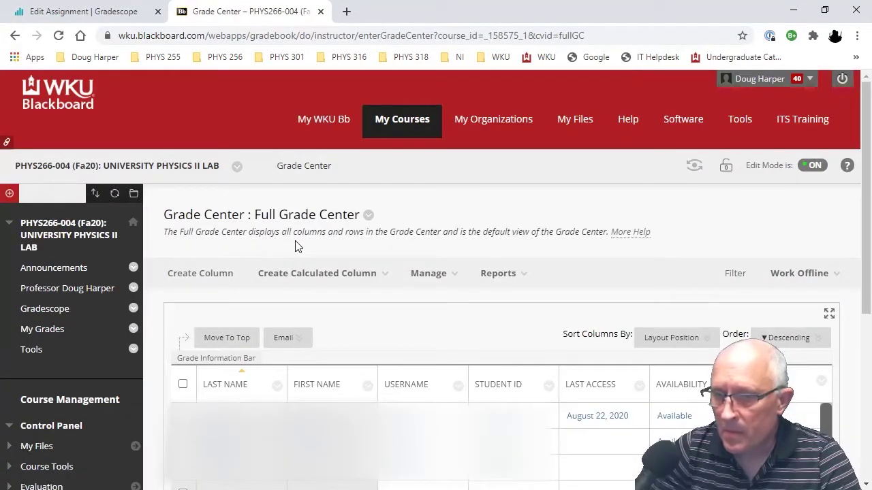
Start a new grade column named R01 - Electric Fields, with R01 as its Grade Center name
click(190, 274)
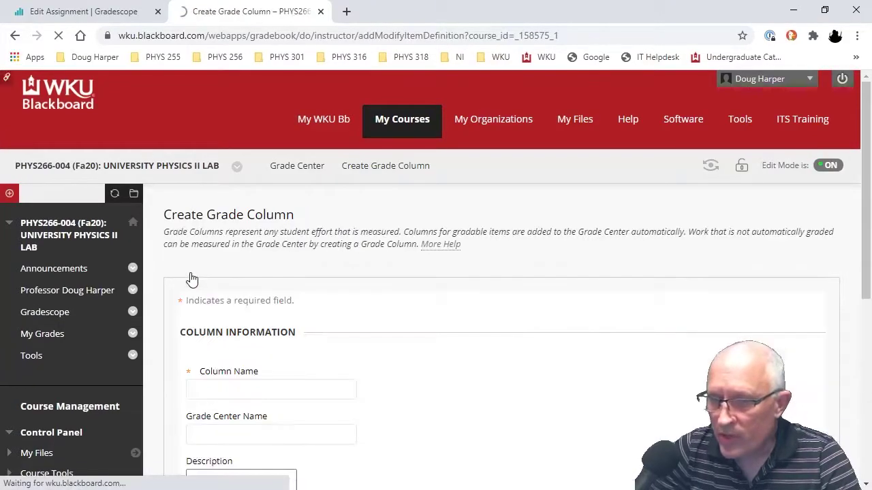
scroll(346, 301, down, 2)
click(246, 254)
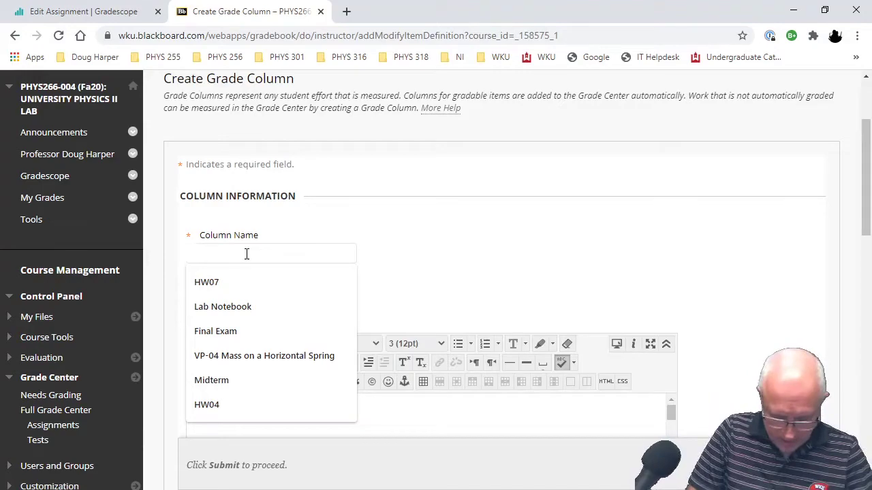
text(R01)
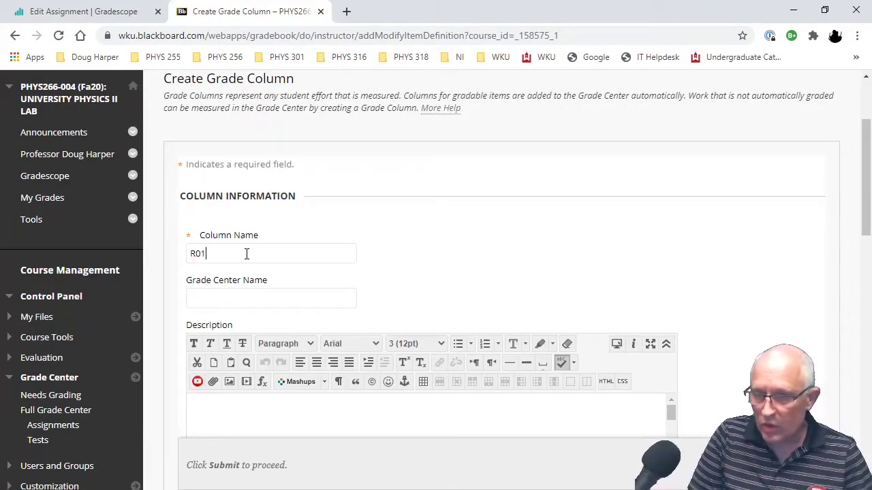
key(Tab)
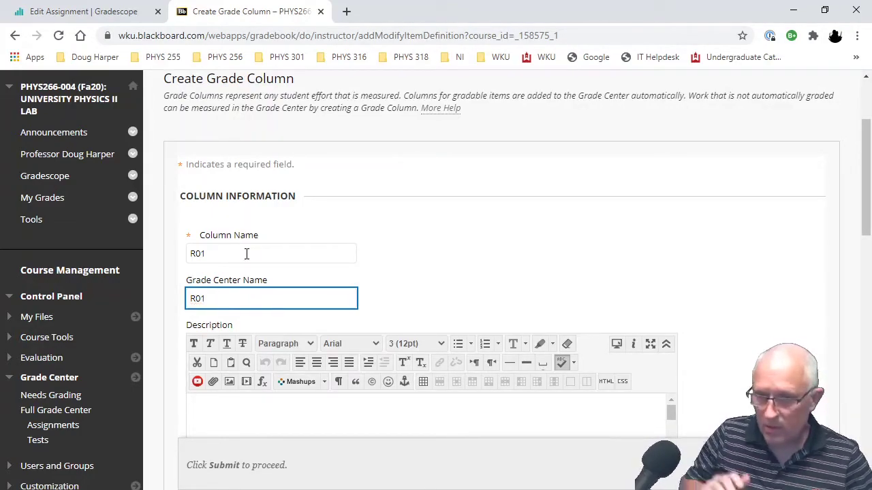
click(247, 253)
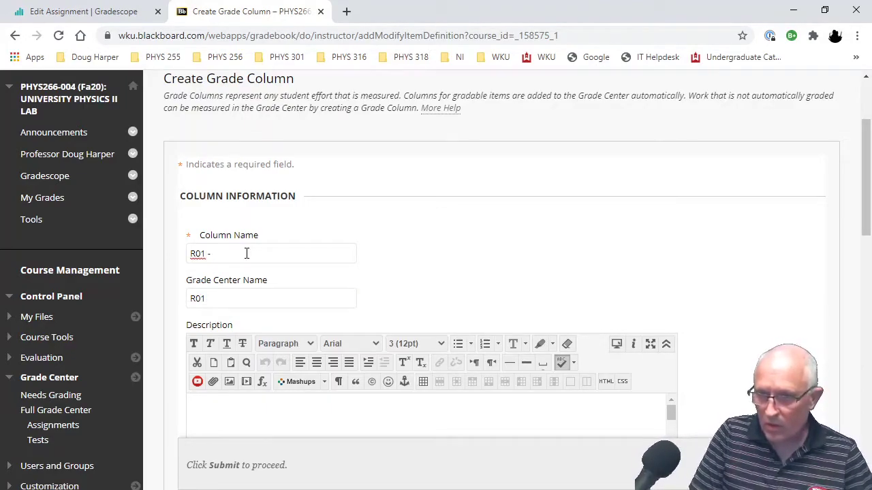
click(525, 278)
Set the points possible of the new grade column to 25, leave its due date and options at their defaults, and submit it
scroll(409, 259, down, 2)
scroll(402, 254, down, 3)
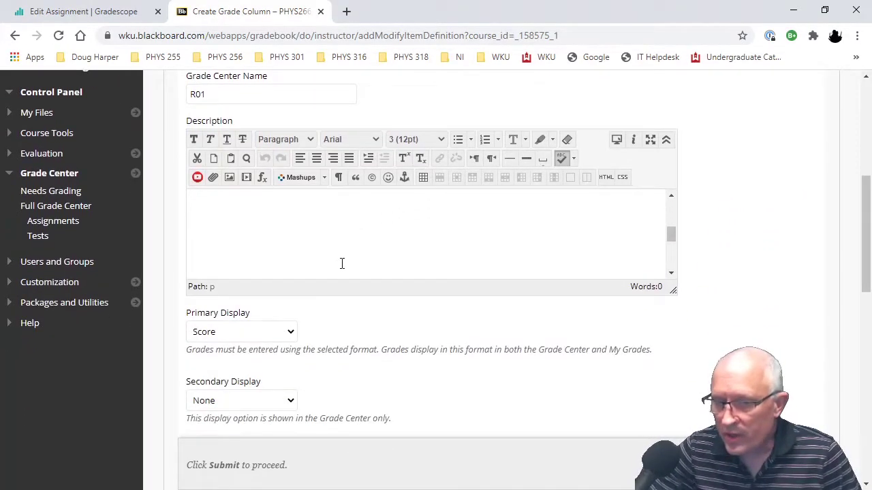
scroll(291, 334, down, 5)
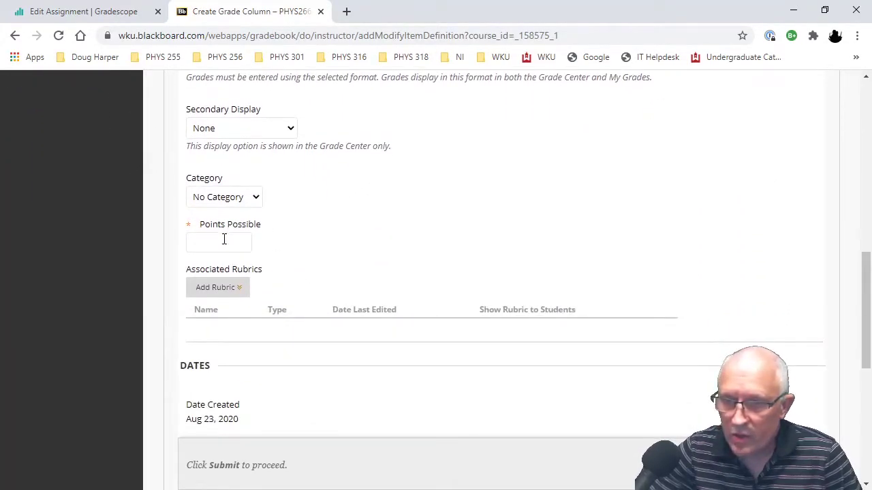
click(232, 243)
text(25)
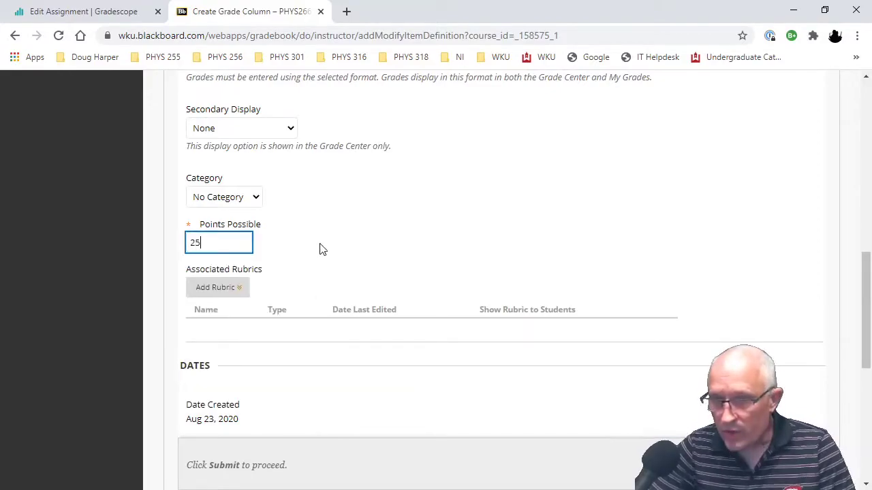
click(395, 227)
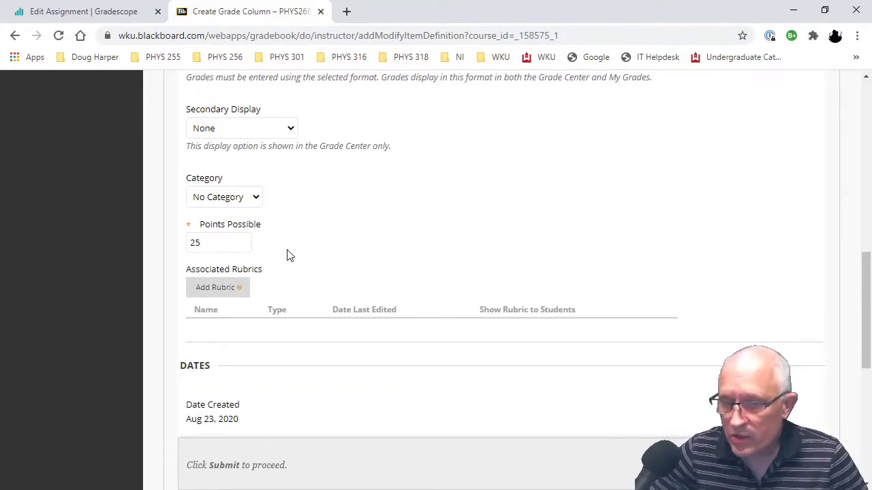
scroll(286, 254, down, 2)
scroll(288, 253, down, 2)
scroll(229, 201, up, 1)
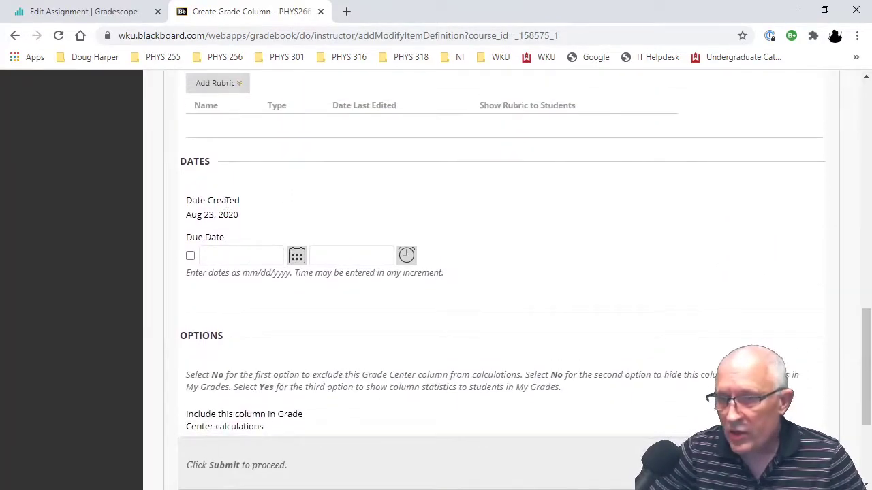
scroll(453, 290, down, 2)
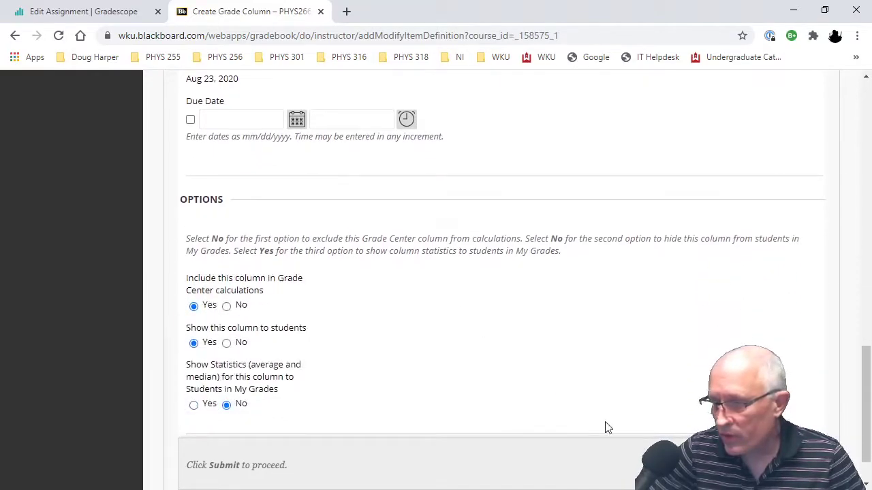
click(792, 466)
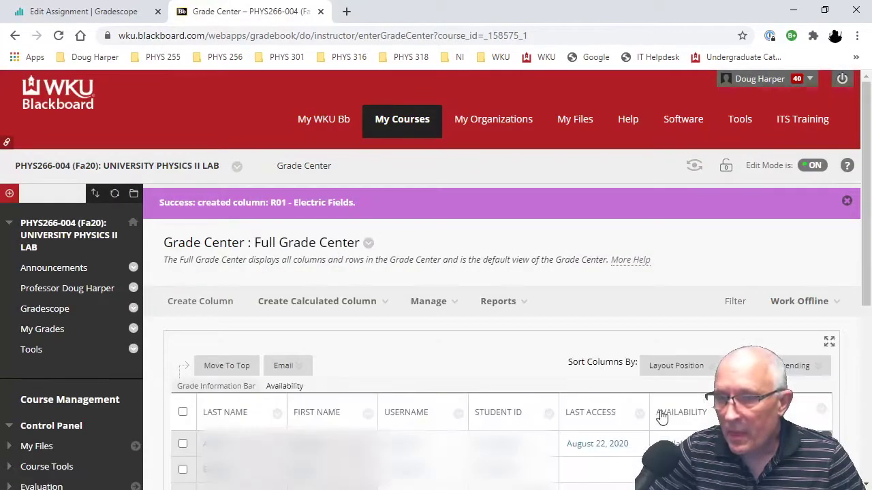
Check the Full Grade Center table for the new R01 column
scroll(809, 385, down, 5)
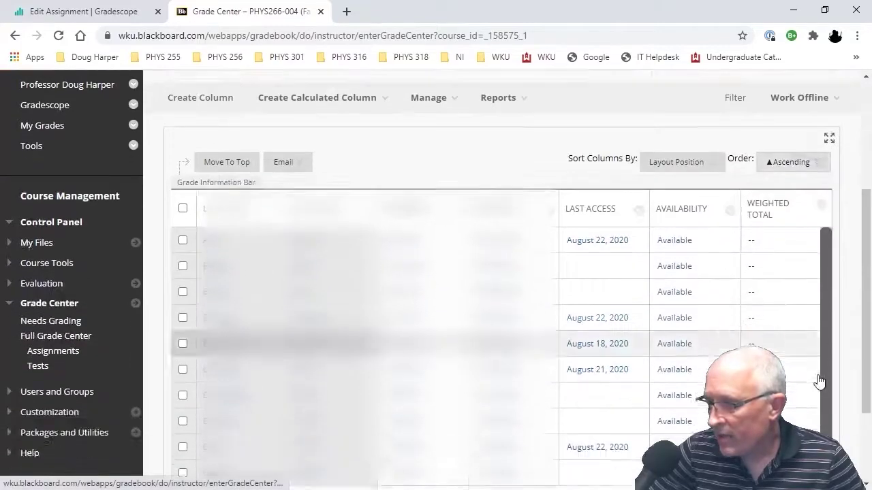
drag(716, 392, 787, 392)
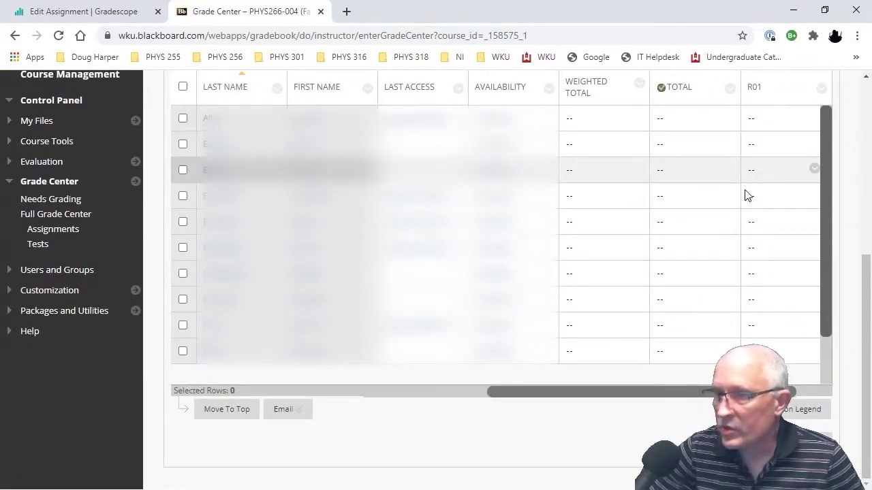
scroll(286, 144, up, 5)
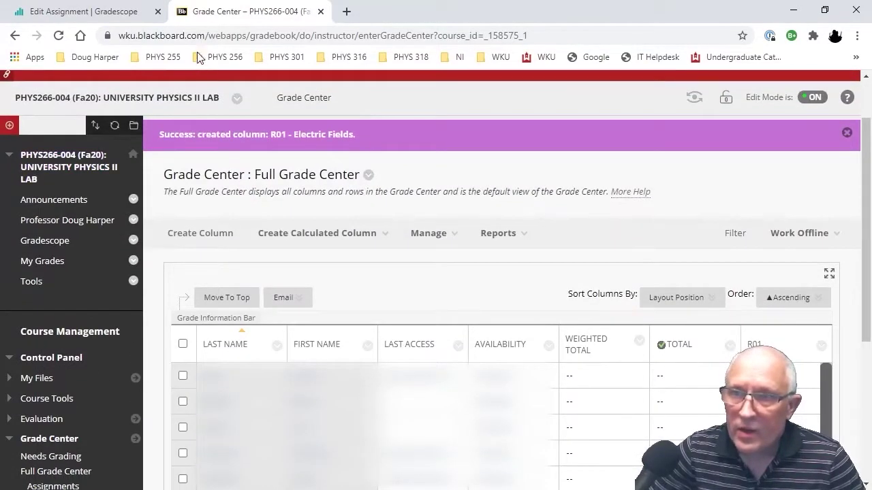
In Gradescope, link Report 1 - Electric Fields to the Blackboard assignment R01 - Electric Fields and save the assignment settings
click(81, 12)
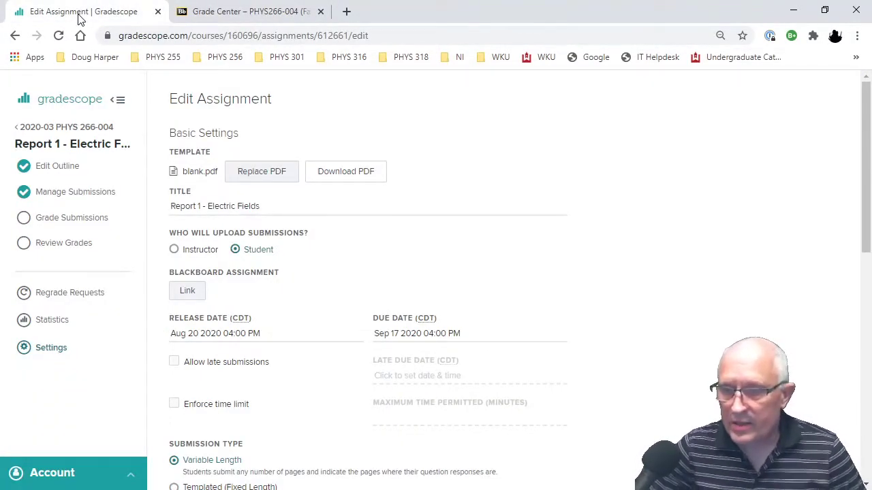
click(186, 292)
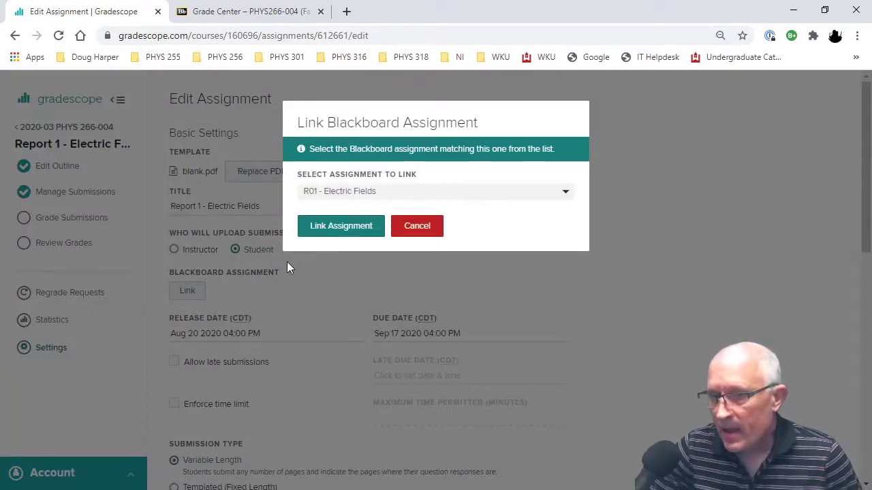
click(344, 191)
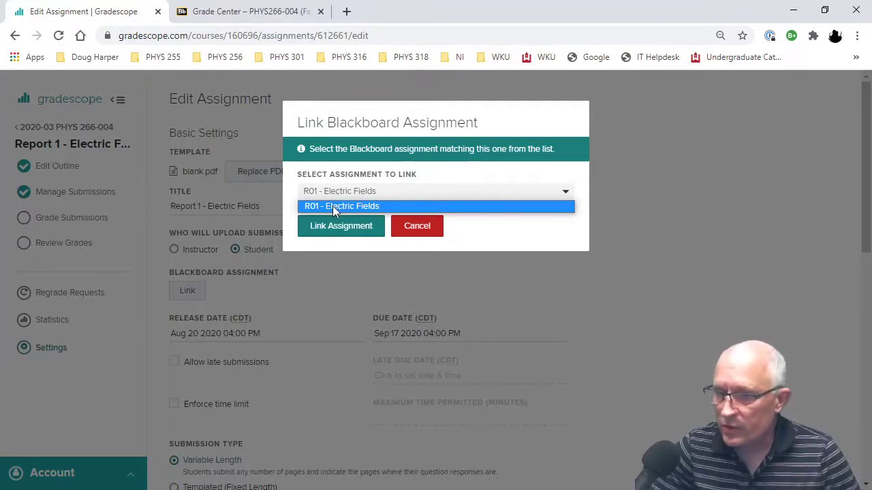
click(330, 206)
click(325, 234)
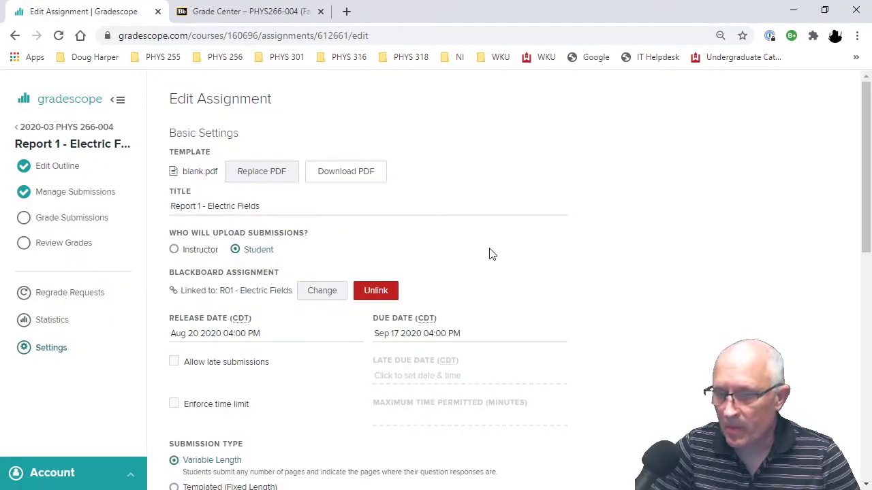
scroll(506, 257, down, 8)
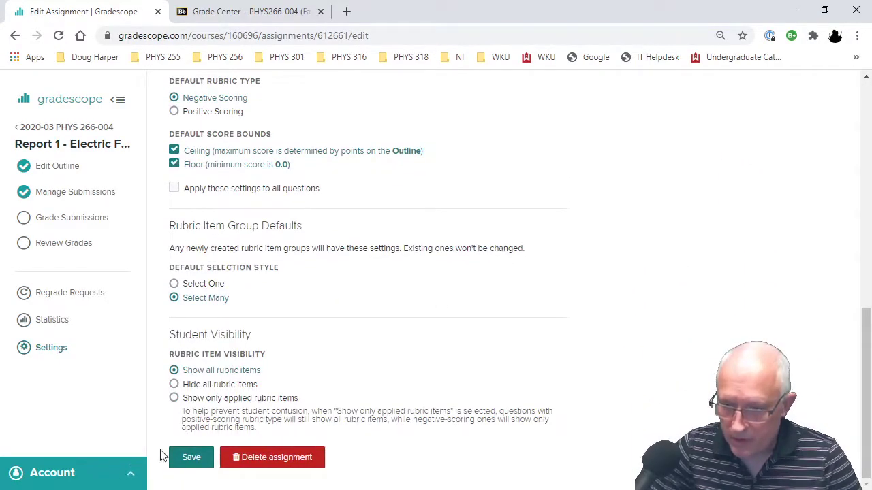
click(193, 464)
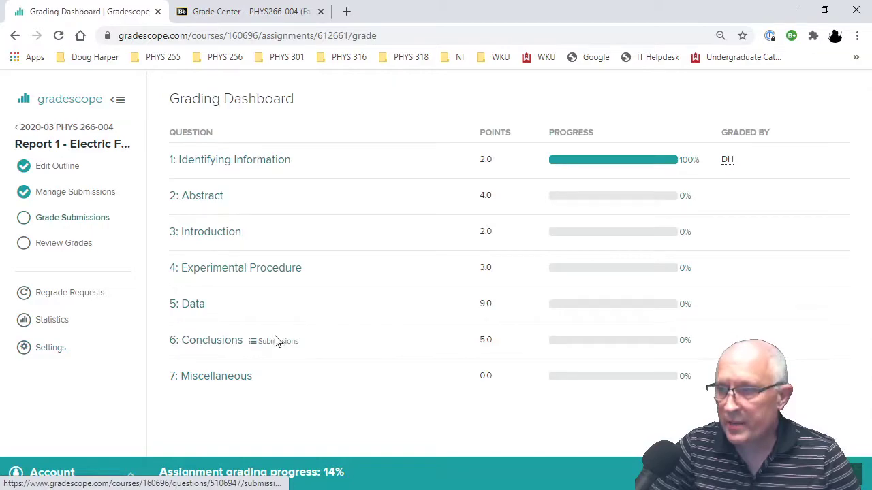
Publish the grades for Report 1 - Electric Fields and view the Post Grades to Blackboard dialog, closing it without posting
click(48, 249)
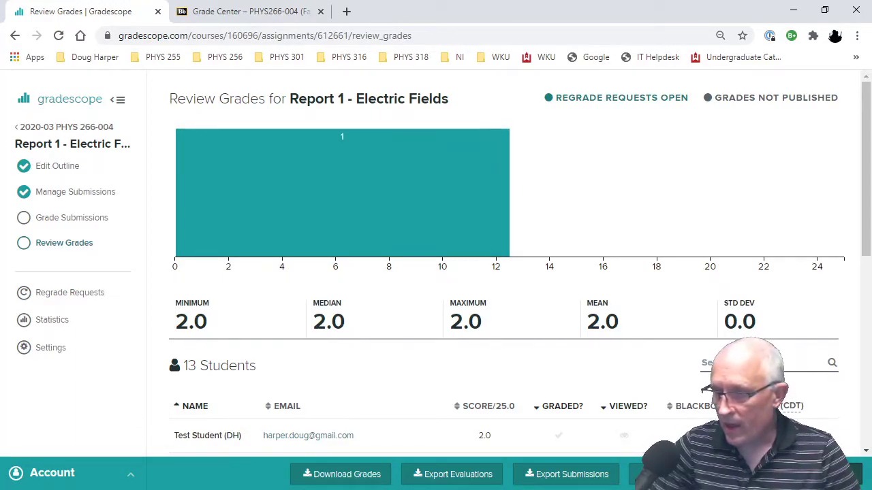
click(811, 474)
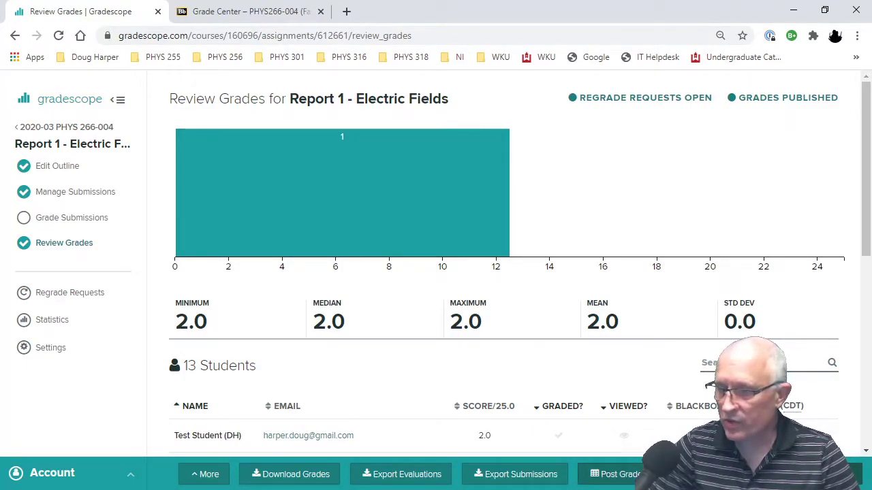
click(619, 474)
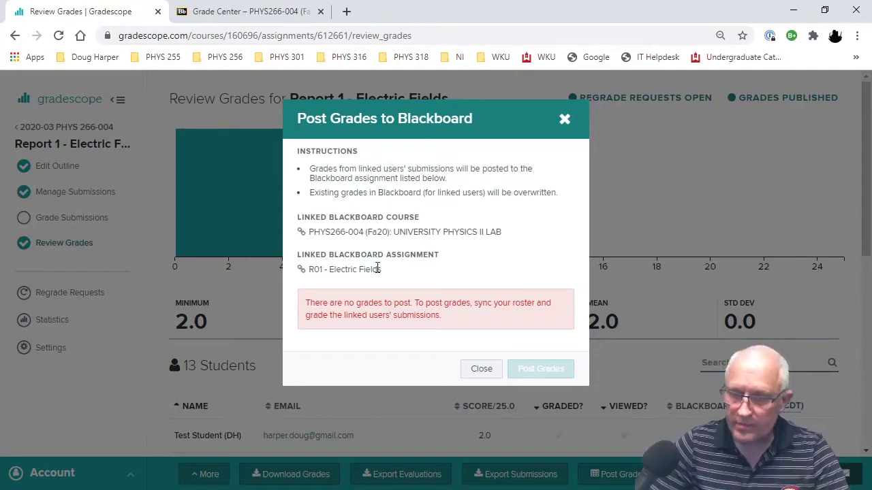
click(566, 120)
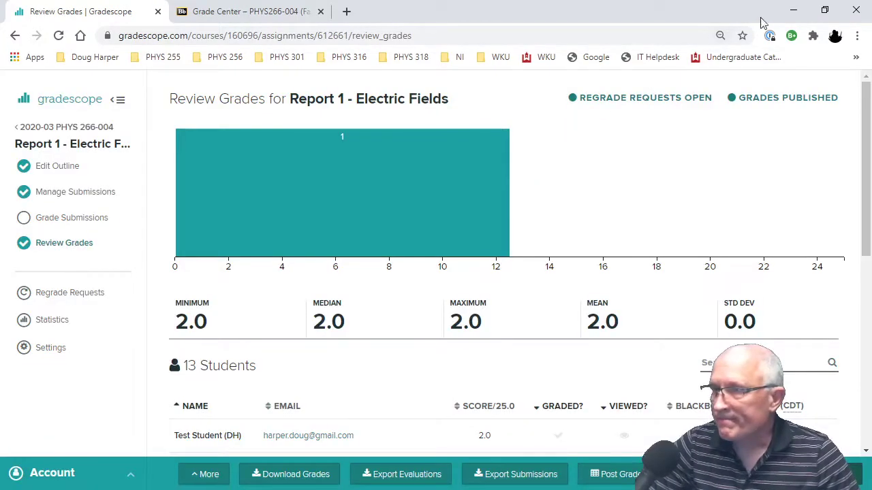
click(794, 10)
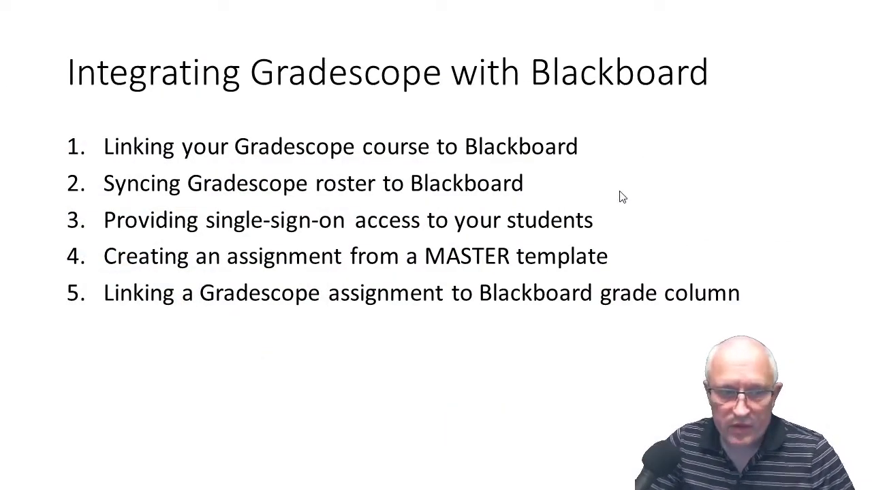